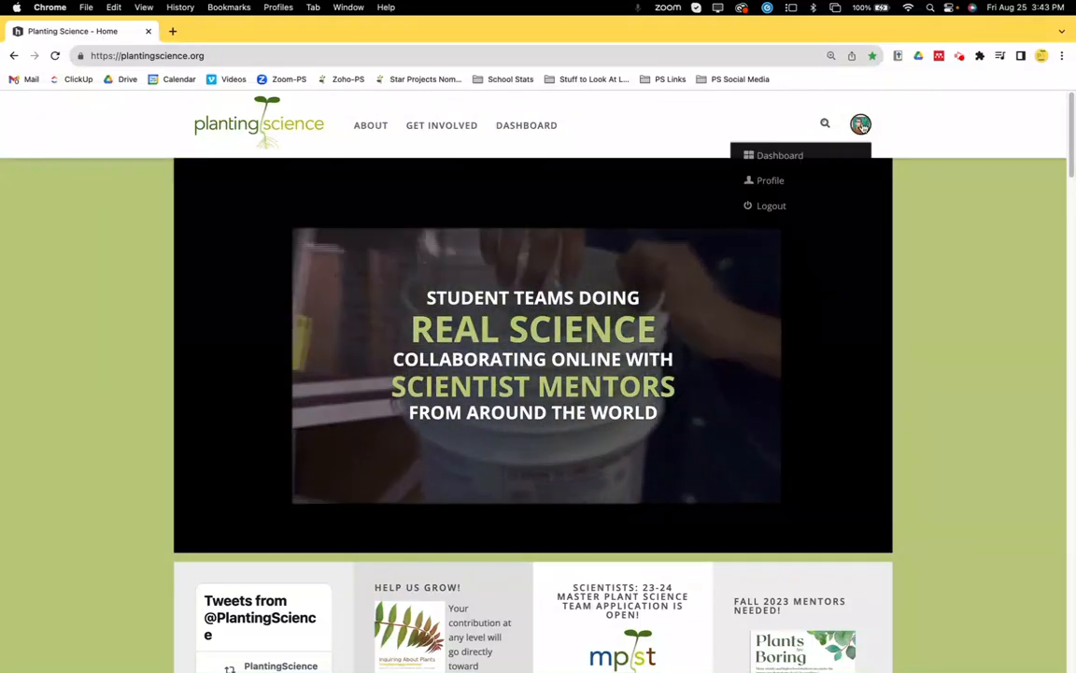
Open the teacher dashboard and go to the AHS Teacher Fall 2023 (DEMO) group
{"action": "left_click", "coordinate": [860, 124]}
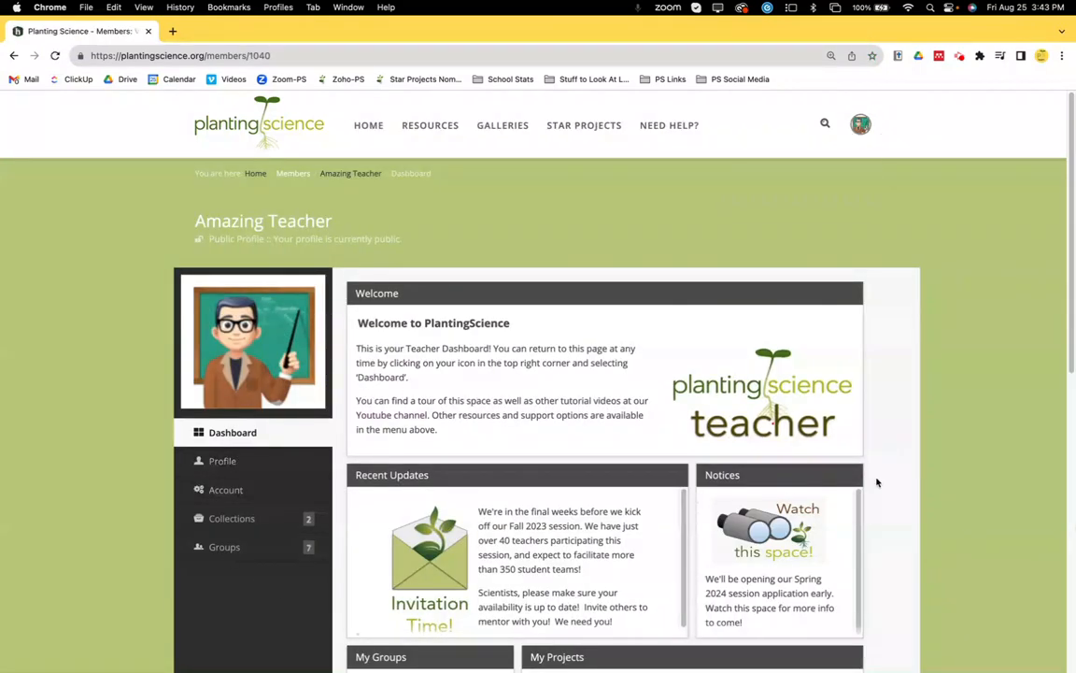
{"action": "mouse_move", "coordinate": [869, 124]}
{"action": "scroll", "coordinate": [894, 428], "scroll_direction": "down", "scroll_amount": 2}
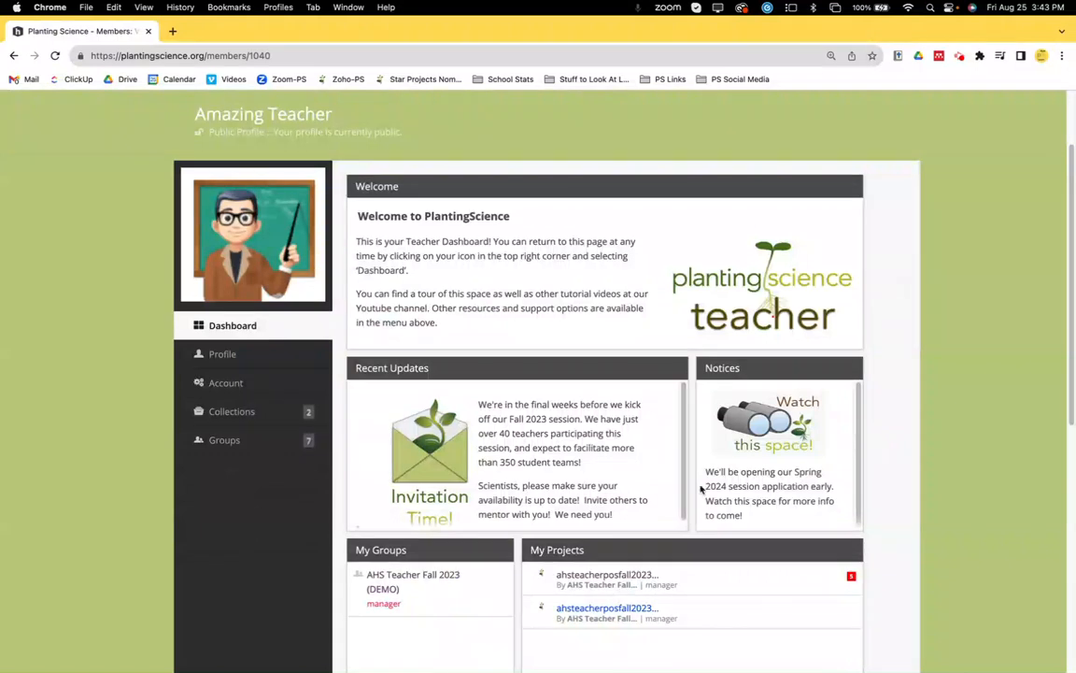
{"action": "left_click", "coordinate": [406, 576]}
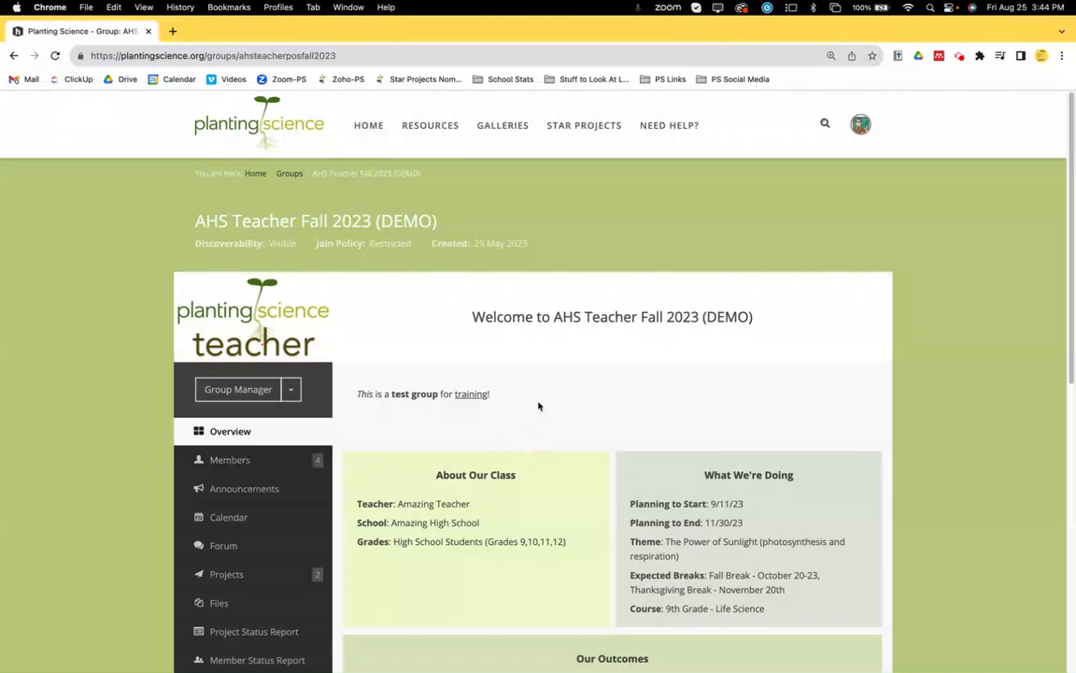
Browse the Scientist Mentors gallery, check the group choices for inviting a mentor, and return to the group page
{"action": "mouse_move", "coordinate": [500, 127]}
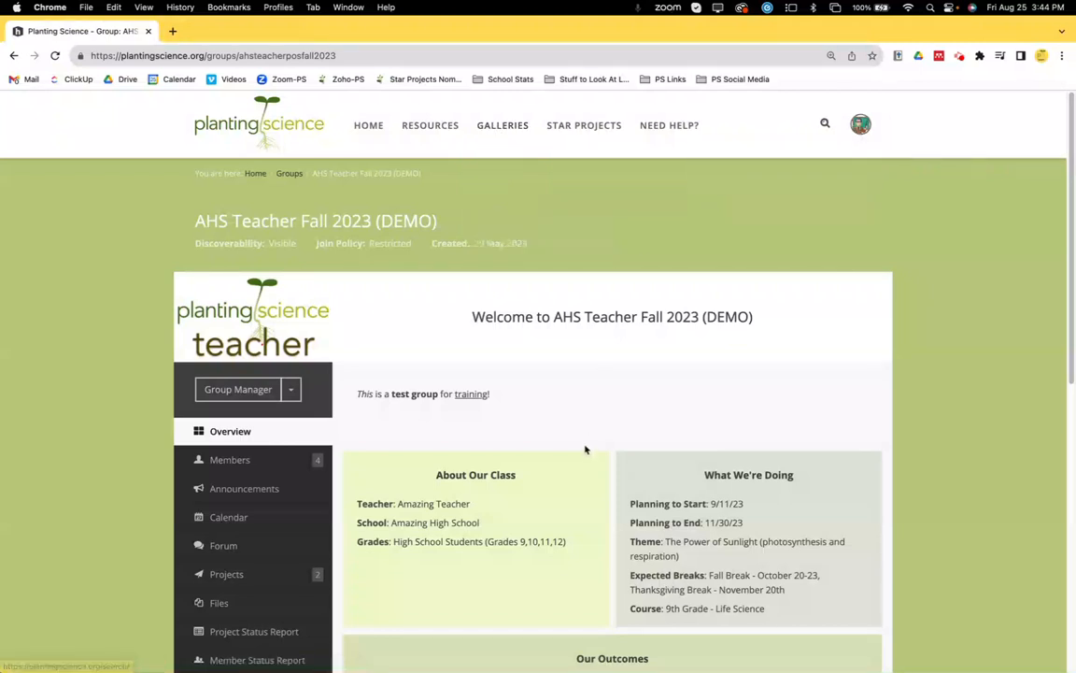
{"action": "left_click", "coordinate": [496, 159]}
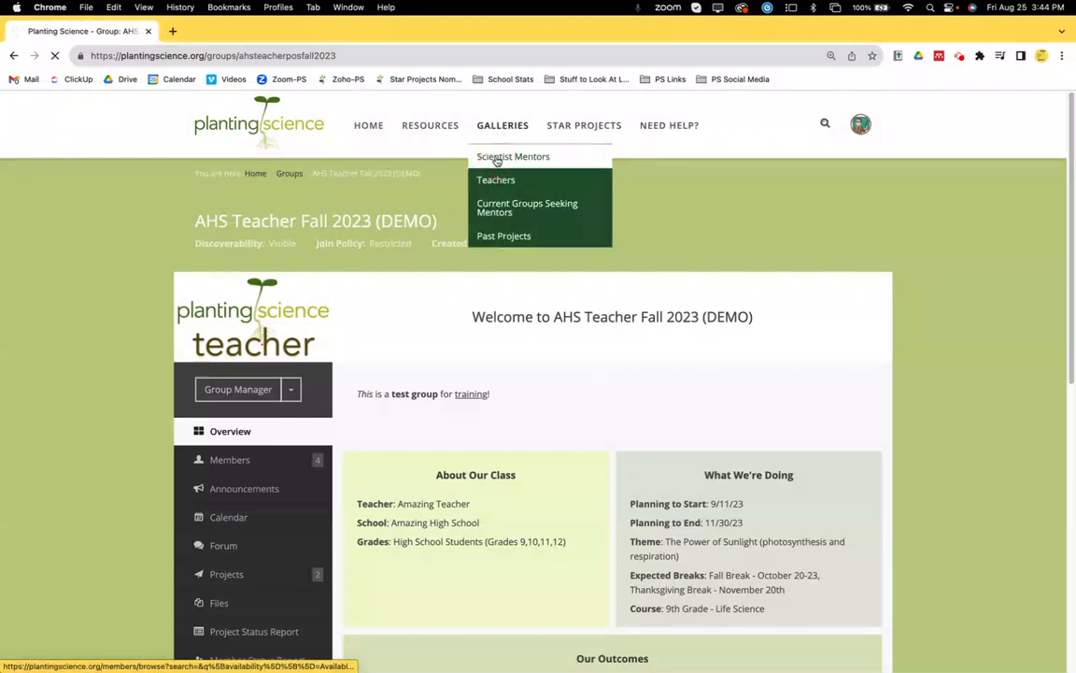
{"action": "scroll", "coordinate": [743, 381], "scroll_direction": "down", "scroll_amount": 2}
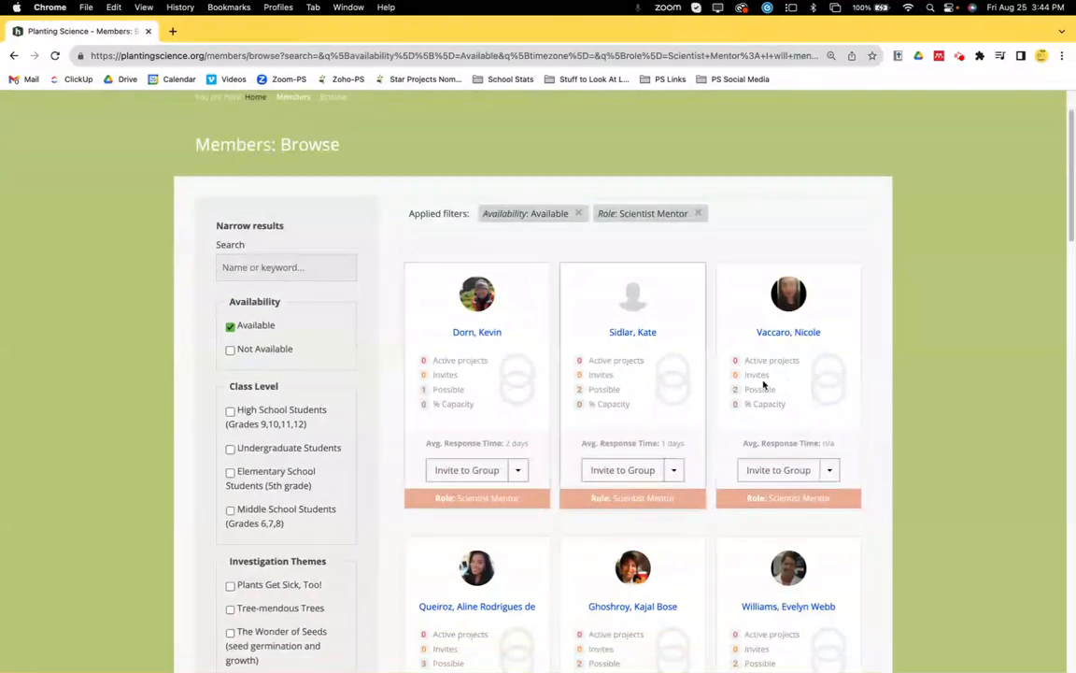
{"action": "left_click", "coordinate": [517, 471]}
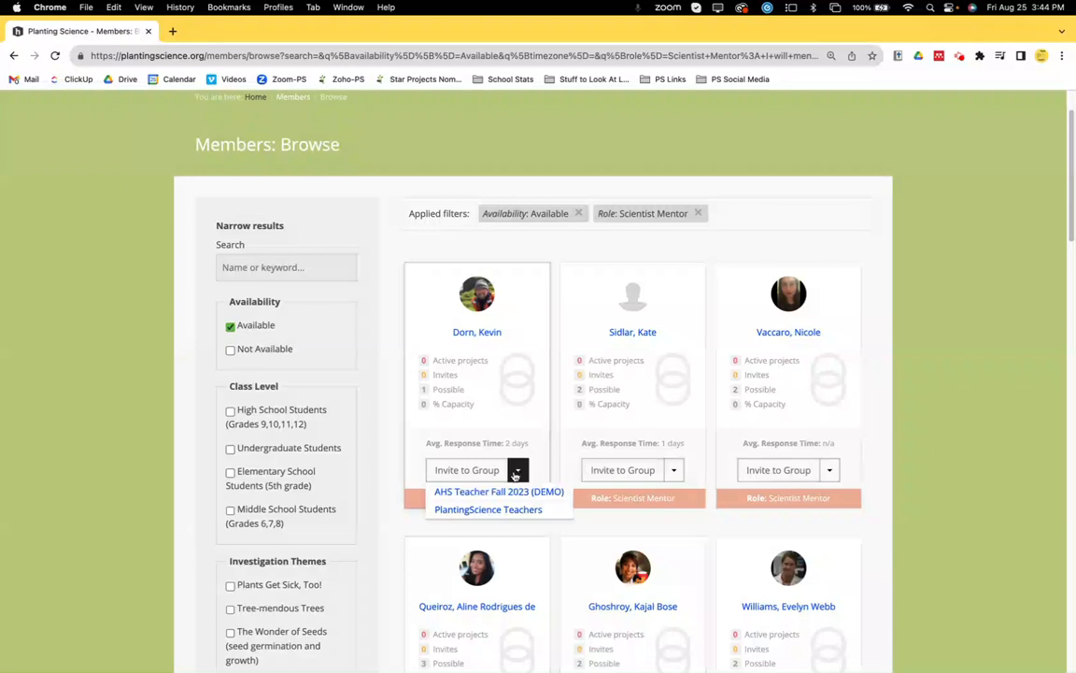
{"action": "left_click", "coordinate": [674, 471]}
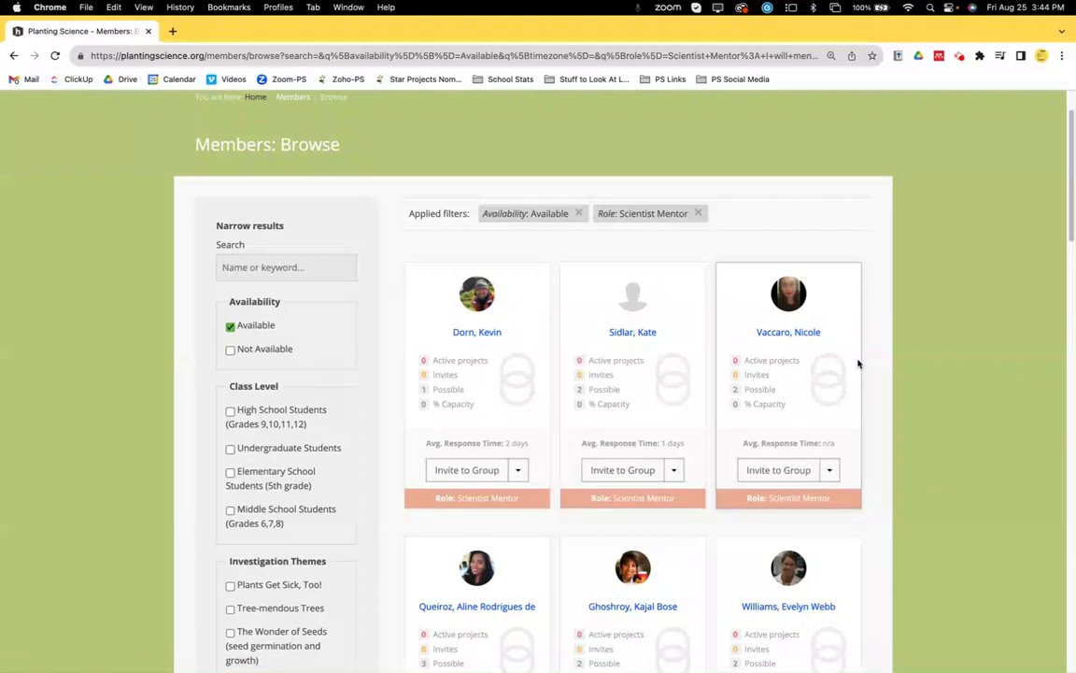
{"action": "scroll", "coordinate": [869, 357], "scroll_direction": "down", "scroll_amount": 3}
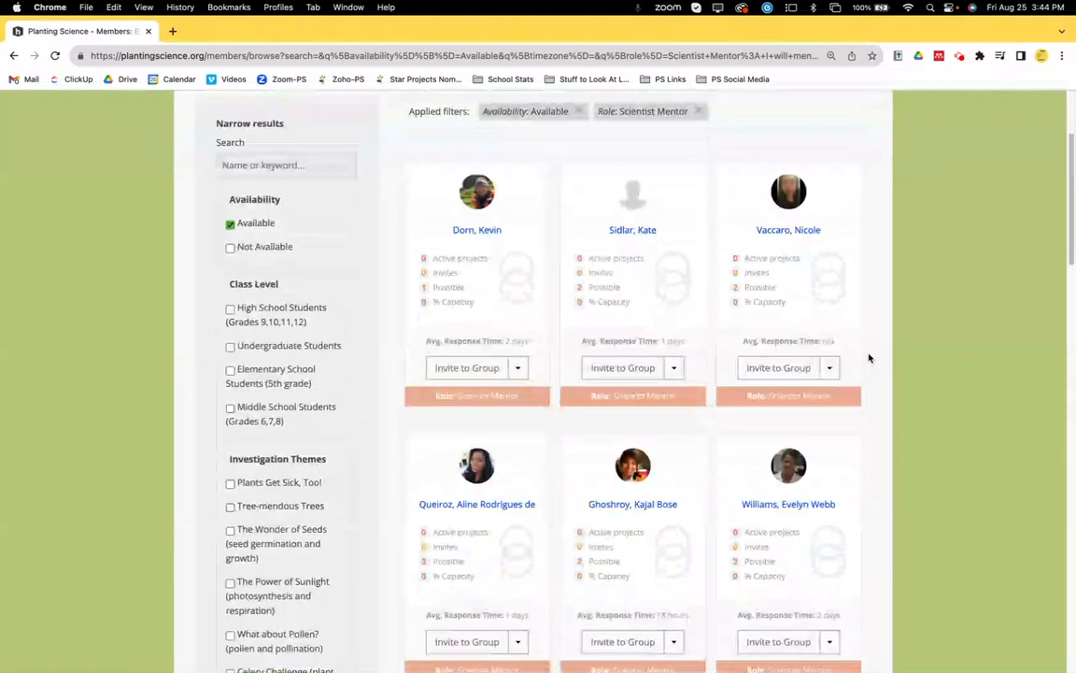
{"action": "scroll", "coordinate": [868, 359], "scroll_direction": "up", "scroll_amount": 2}
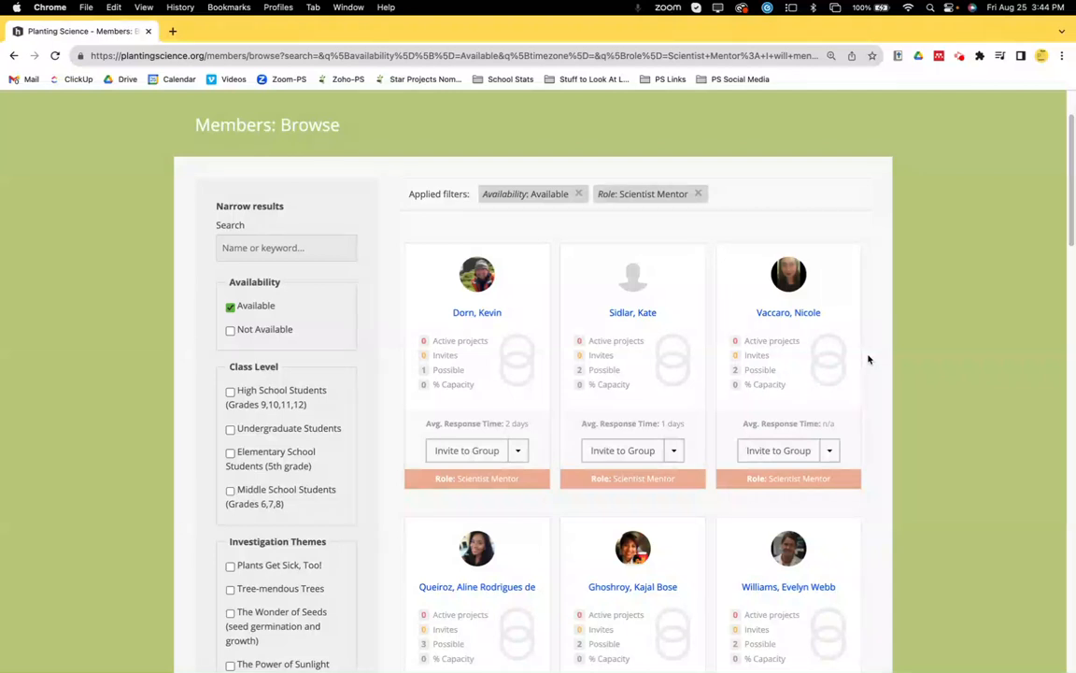
{"action": "scroll", "coordinate": [739, 318], "scroll_direction": "up", "scroll_amount": 2}
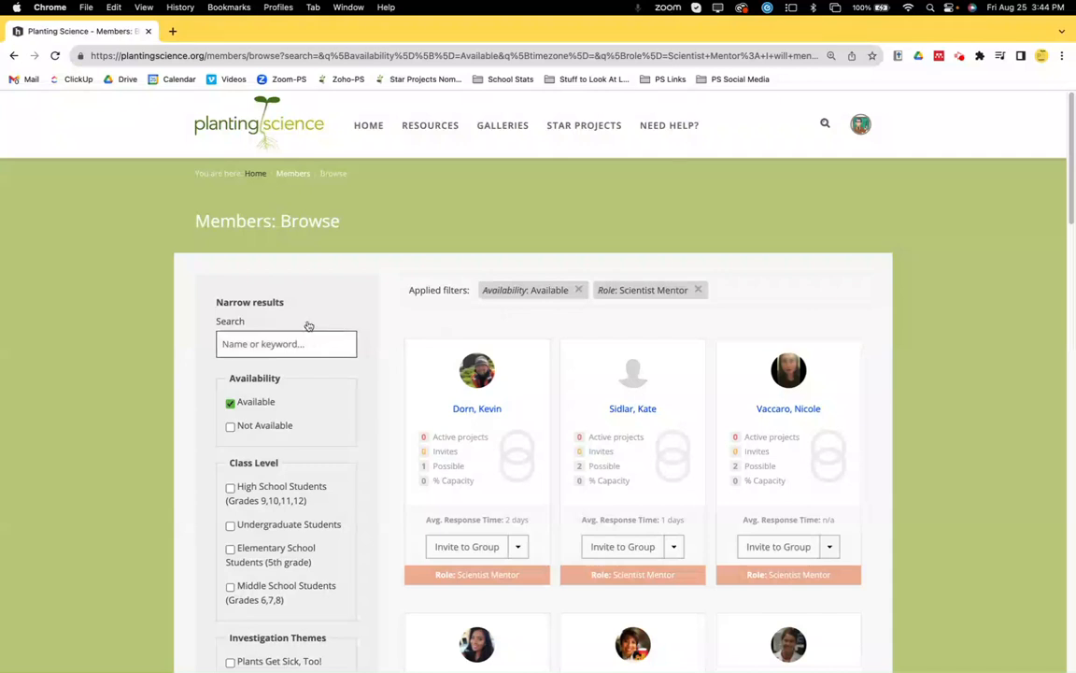
{"action": "left_click", "coordinate": [14, 56]}
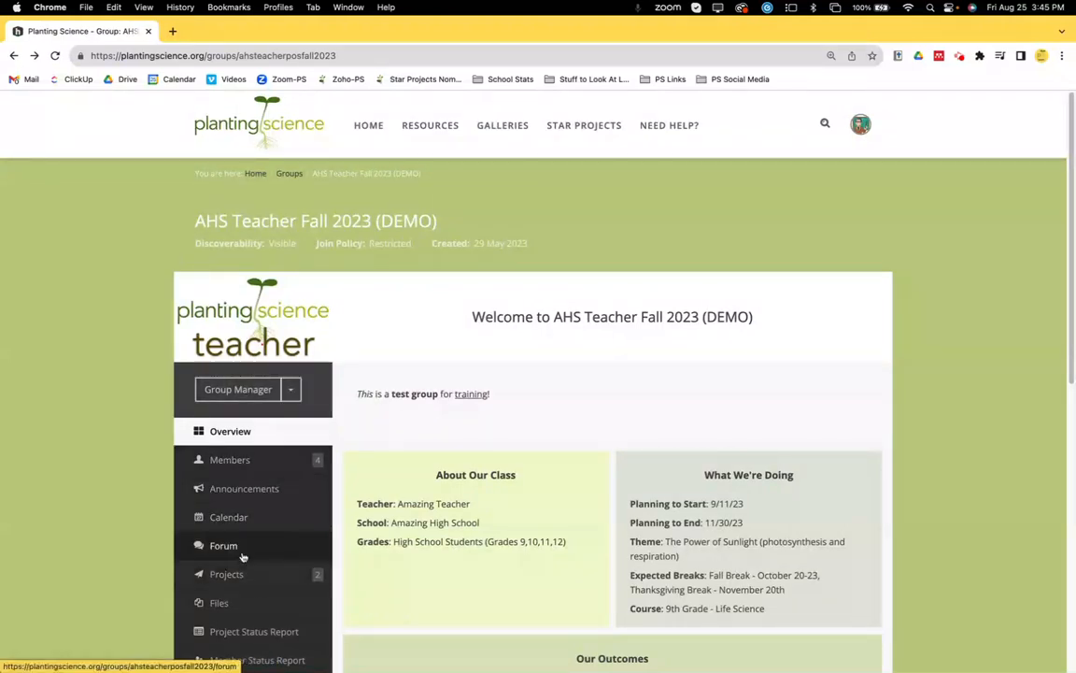
From the group's member list, start a mentor invitation for 6 mentors and proceed to the suggested selection
{"action": "left_click", "coordinate": [234, 460]}
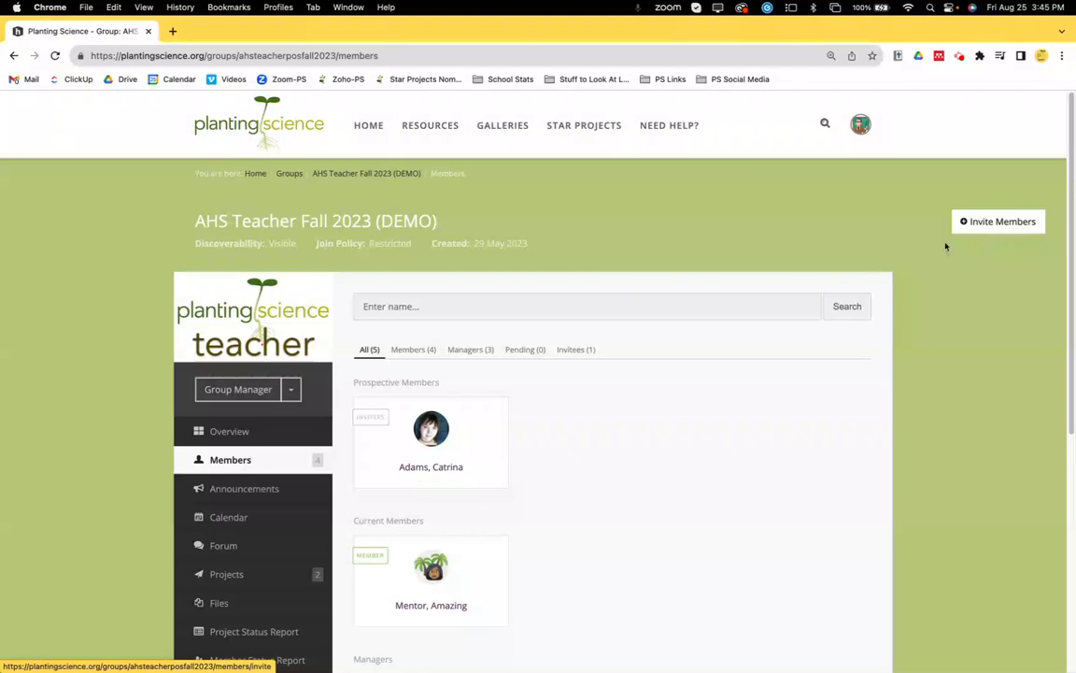
{"action": "scroll", "coordinate": [735, 426], "scroll_direction": "down", "scroll_amount": 3}
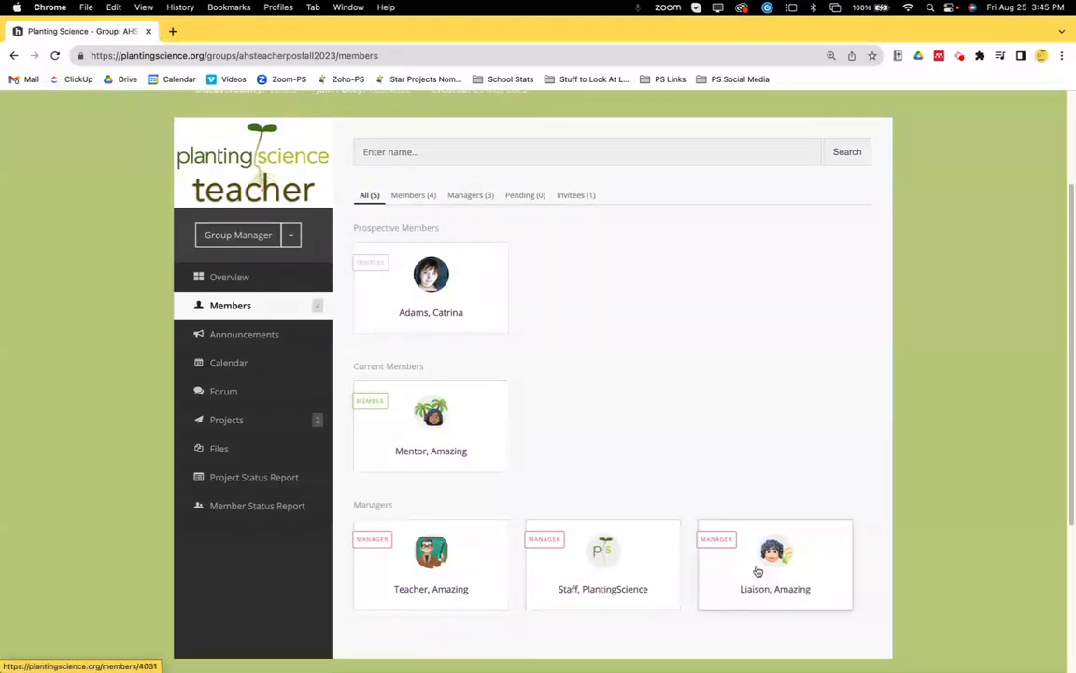
{"action": "scroll", "coordinate": [882, 385], "scroll_direction": "up", "scroll_amount": 2}
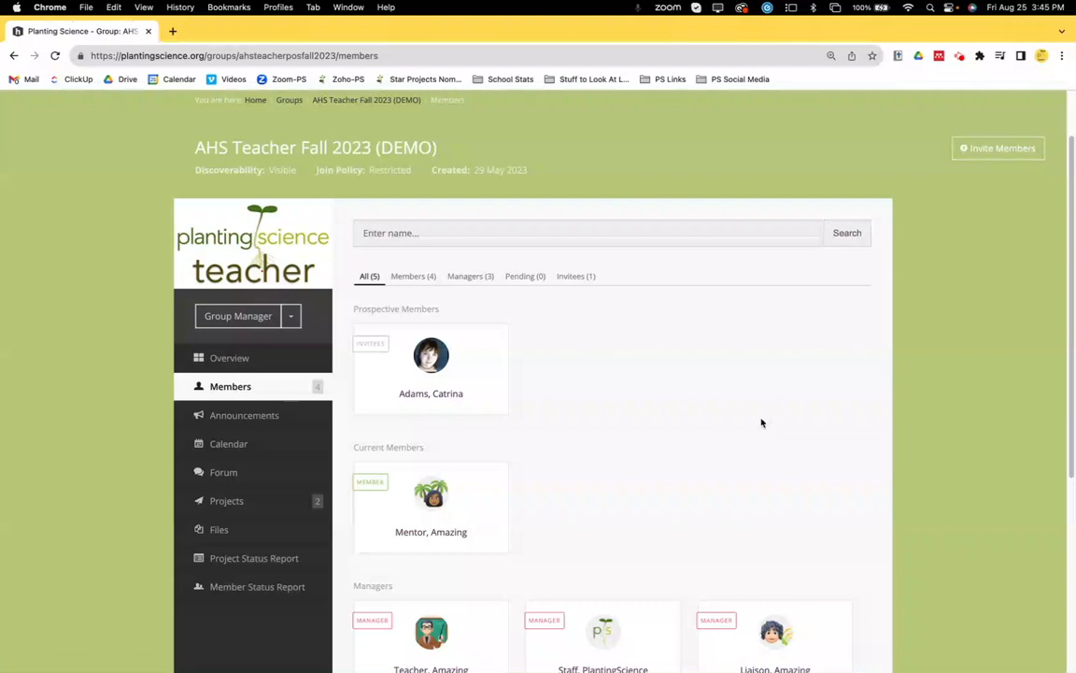
{"action": "left_click", "coordinate": [986, 152]}
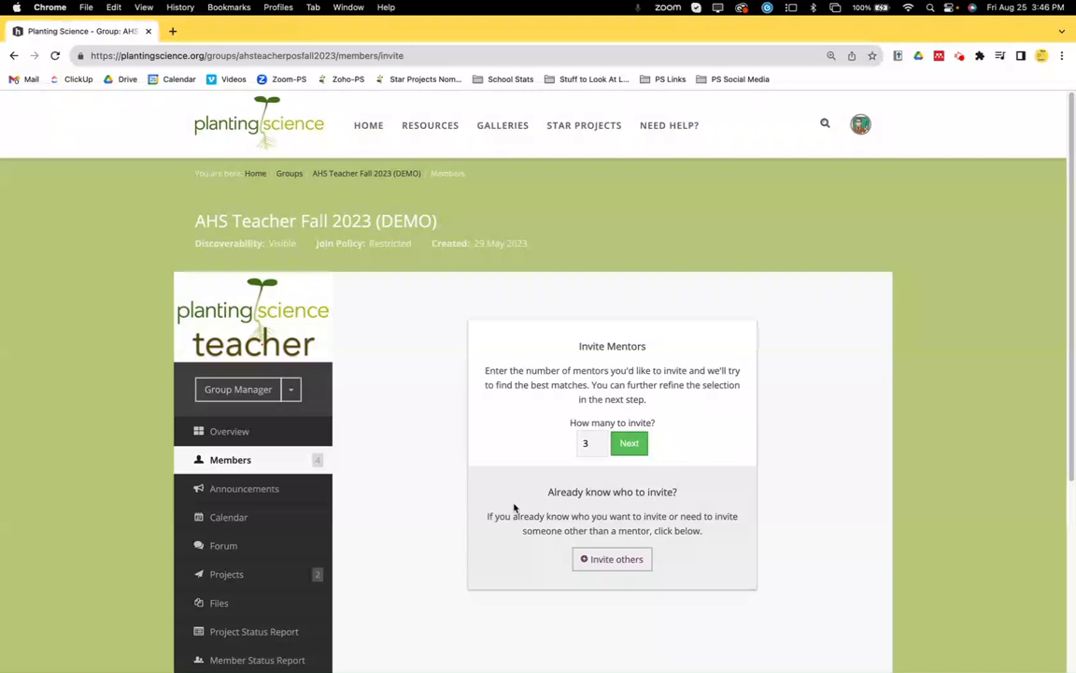
{"action": "left_click", "coordinate": [582, 444]}
{"action": "type", "text": "6"}
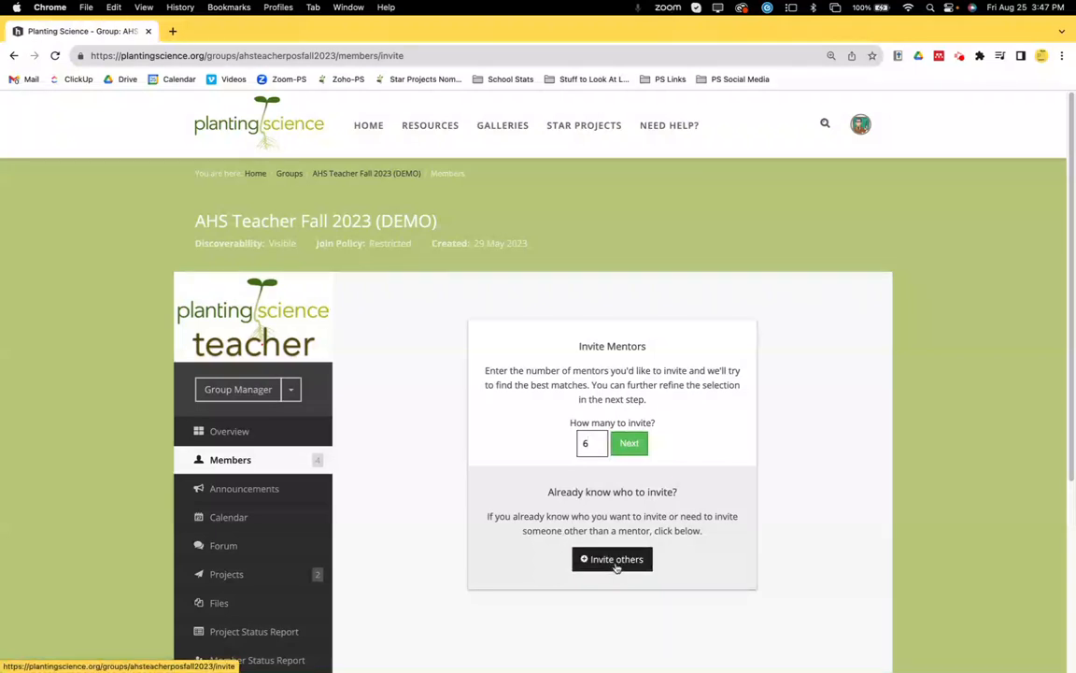
{"action": "left_click", "coordinate": [630, 448]}
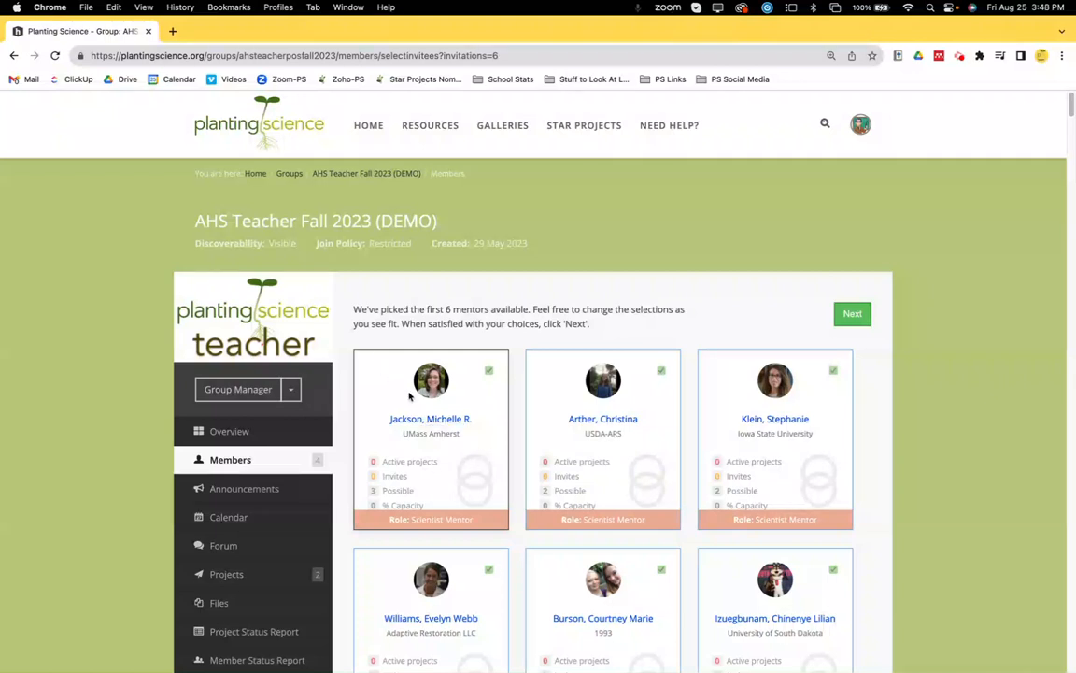
Examine the full list of suggested mentors, including their active projects, invites and capacity, and return to the preselected ones
{"action": "scroll", "coordinate": [439, 441], "scroll_direction": "down", "scroll_amount": 1}
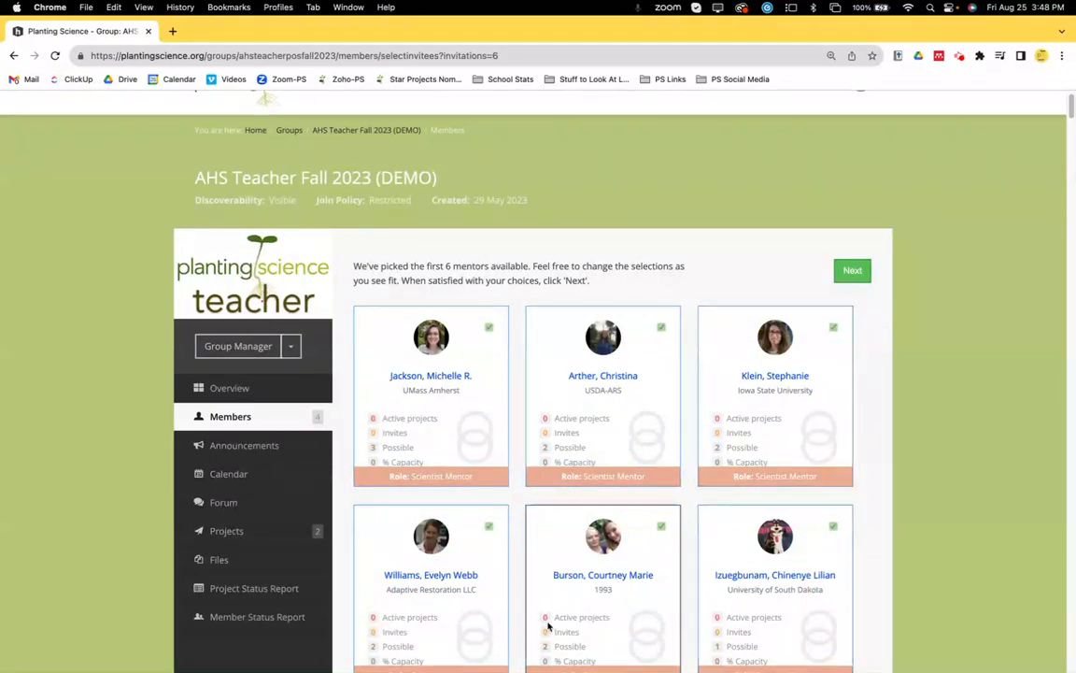
{"action": "scroll", "coordinate": [888, 509], "scroll_direction": "down", "scroll_amount": 1}
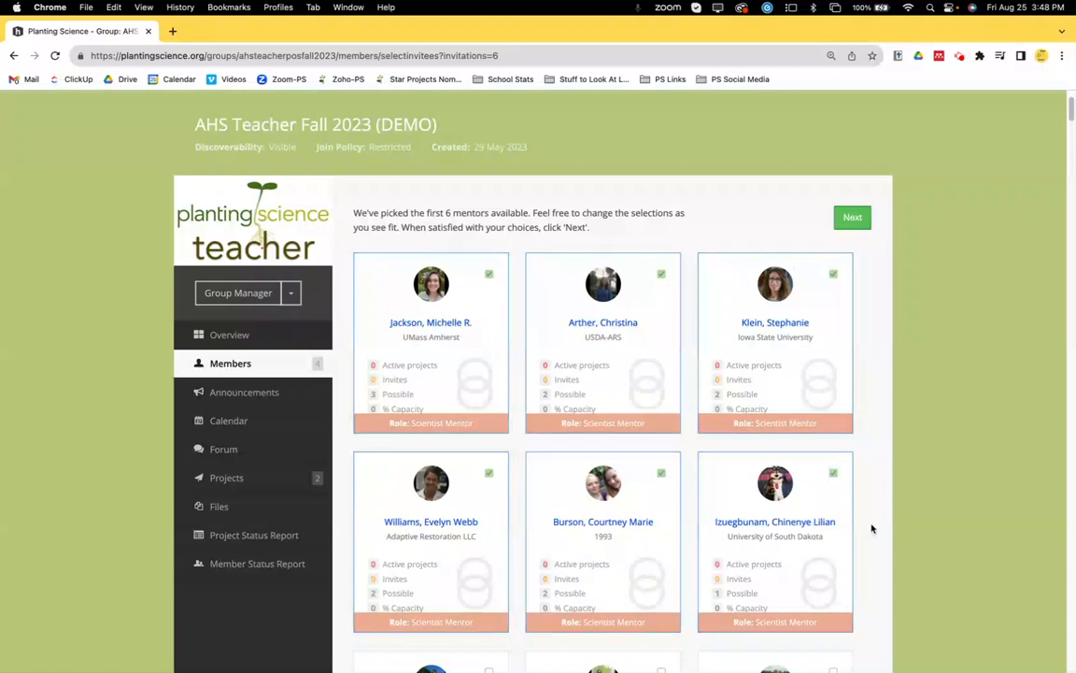
{"action": "scroll", "coordinate": [872, 530], "scroll_direction": "down", "scroll_amount": 5}
{"action": "scroll", "coordinate": [872, 529], "scroll_direction": "down", "scroll_amount": 6}
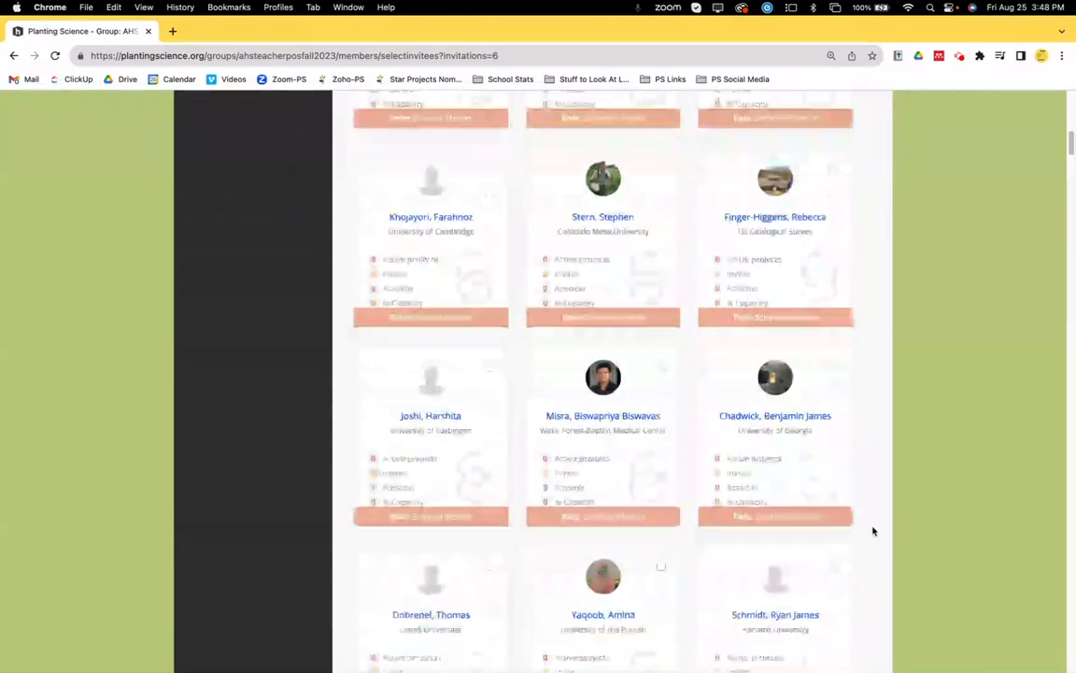
{"action": "scroll", "coordinate": [872, 530], "scroll_direction": "down", "scroll_amount": 1}
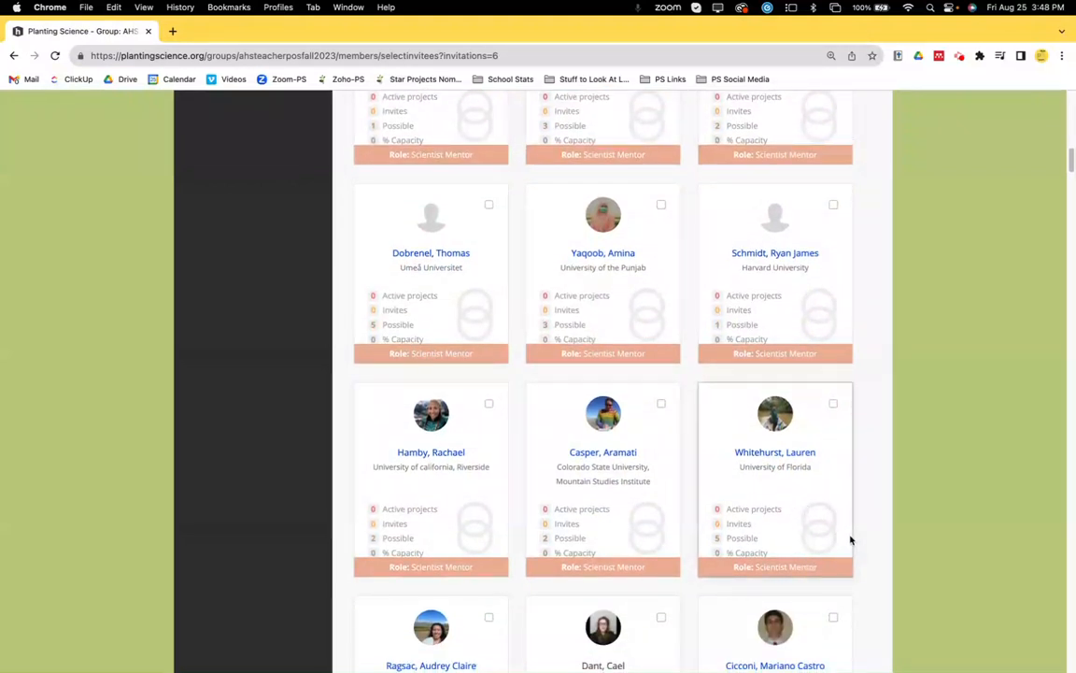
{"action": "scroll", "coordinate": [851, 527], "scroll_direction": "down", "scroll_amount": 10}
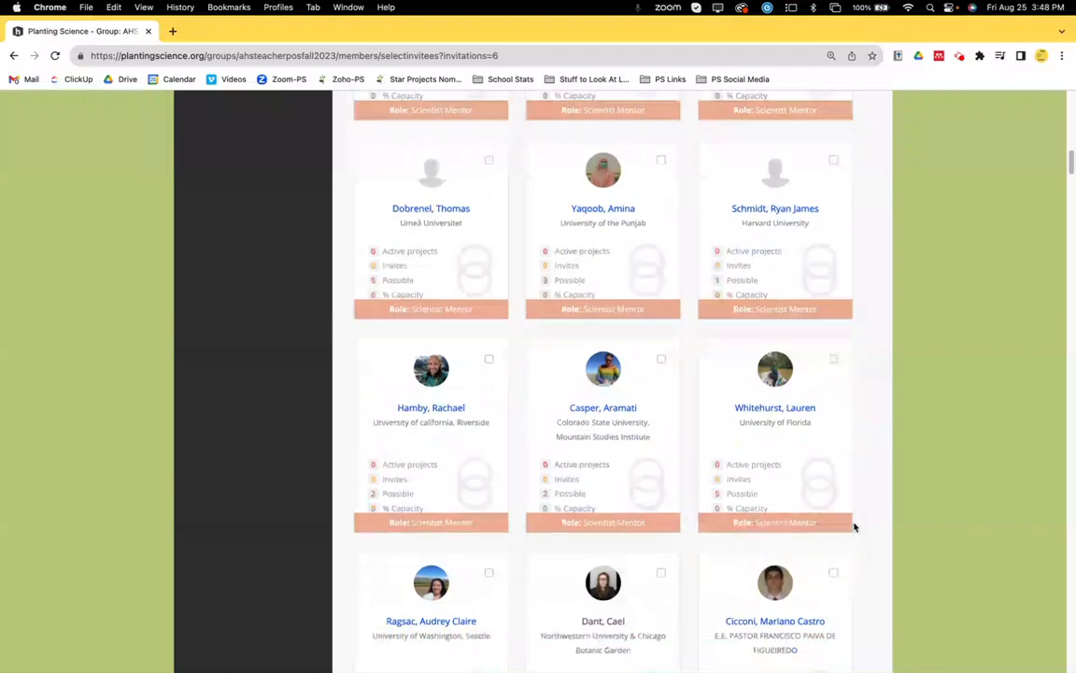
{"action": "scroll", "coordinate": [853, 529], "scroll_direction": "down", "scroll_amount": 15}
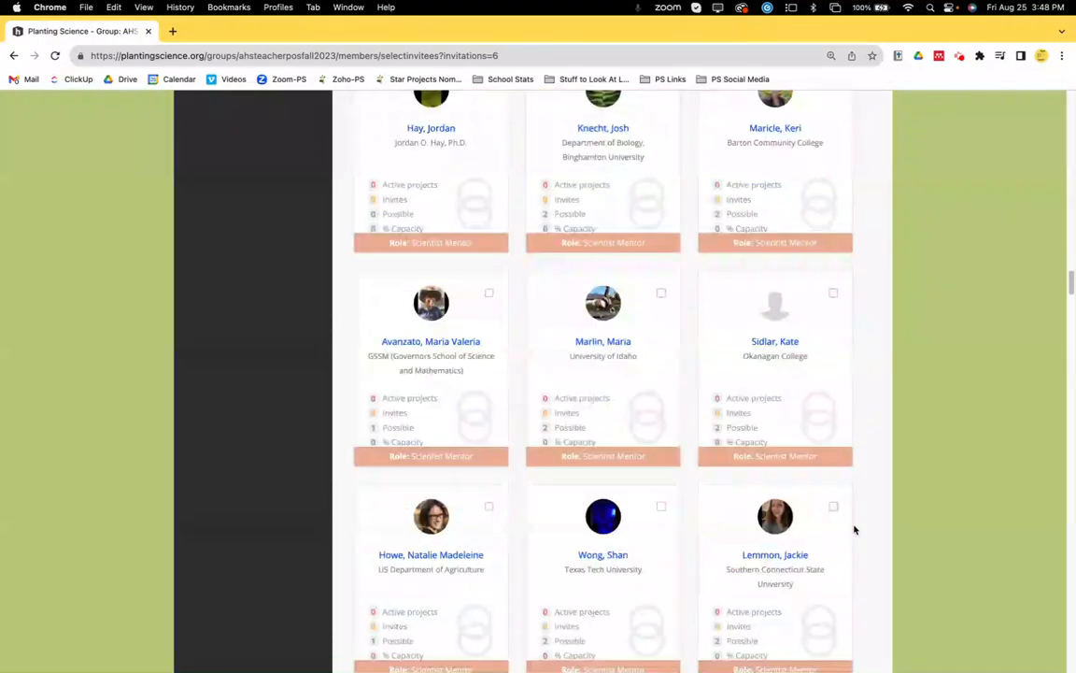
{"action": "scroll", "coordinate": [853, 529], "scroll_direction": "down", "scroll_amount": 15}
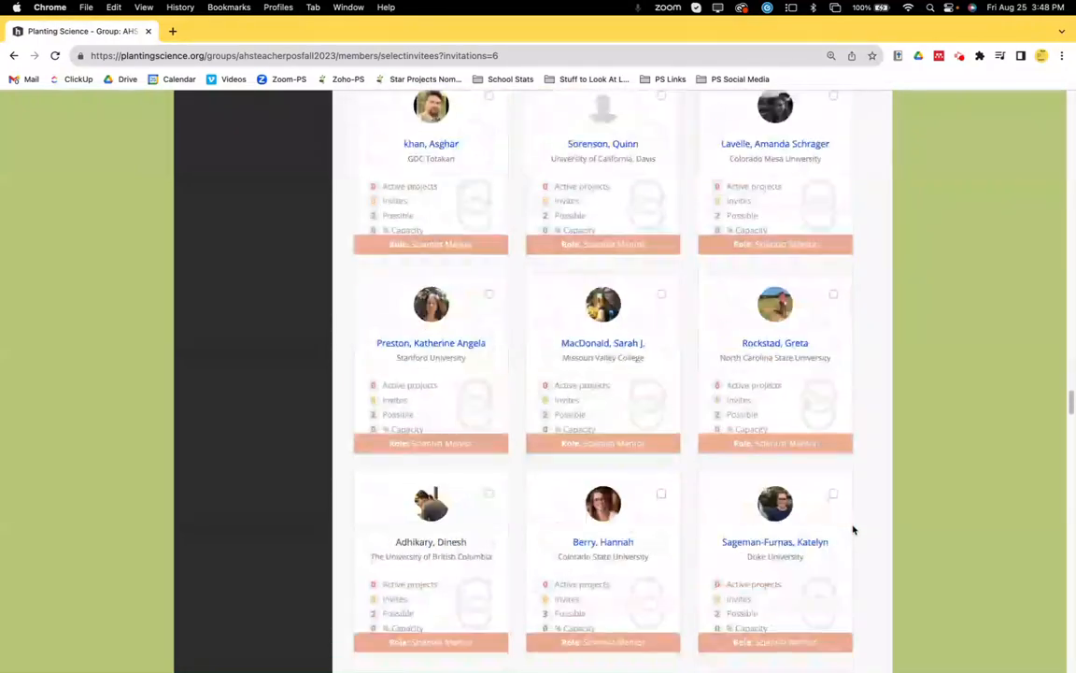
{"action": "scroll", "coordinate": [852, 529], "scroll_direction": "down", "scroll_amount": 15}
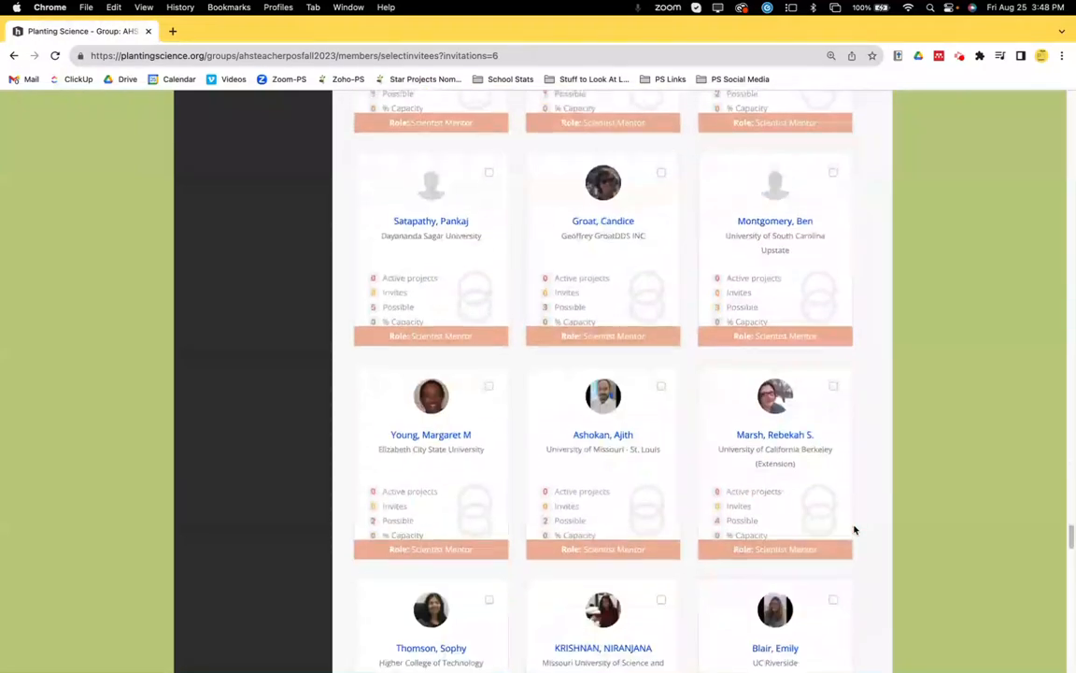
{"action": "scroll", "coordinate": [853, 529], "scroll_direction": "down", "scroll_amount": 10}
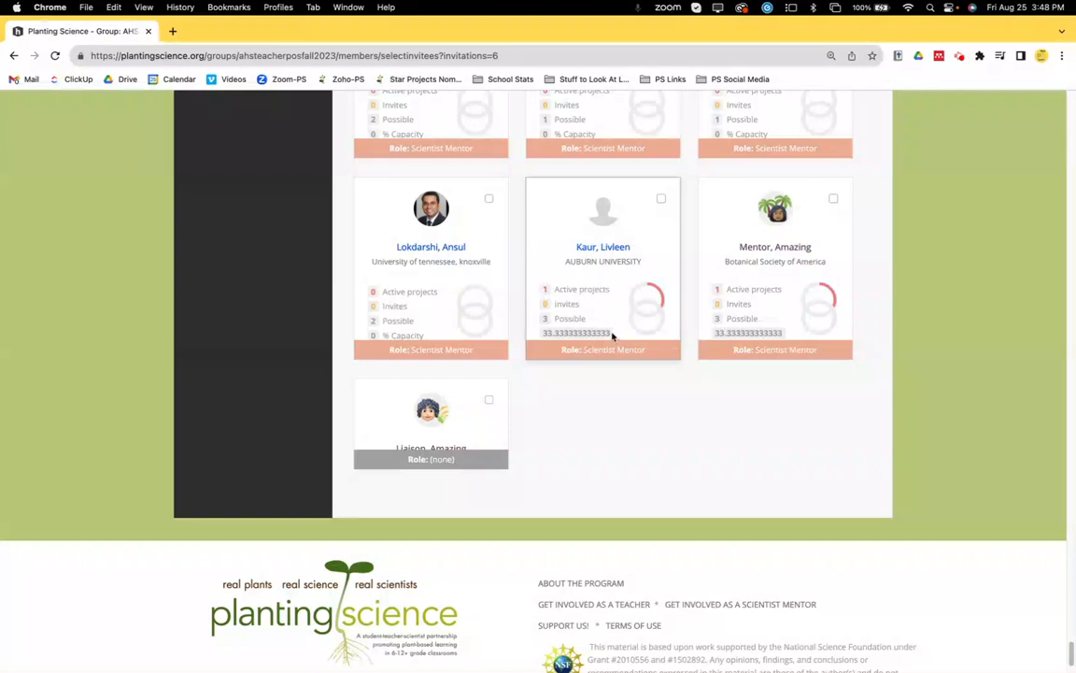
{"action": "scroll", "coordinate": [612, 336], "scroll_direction": "up", "scroll_amount": 1}
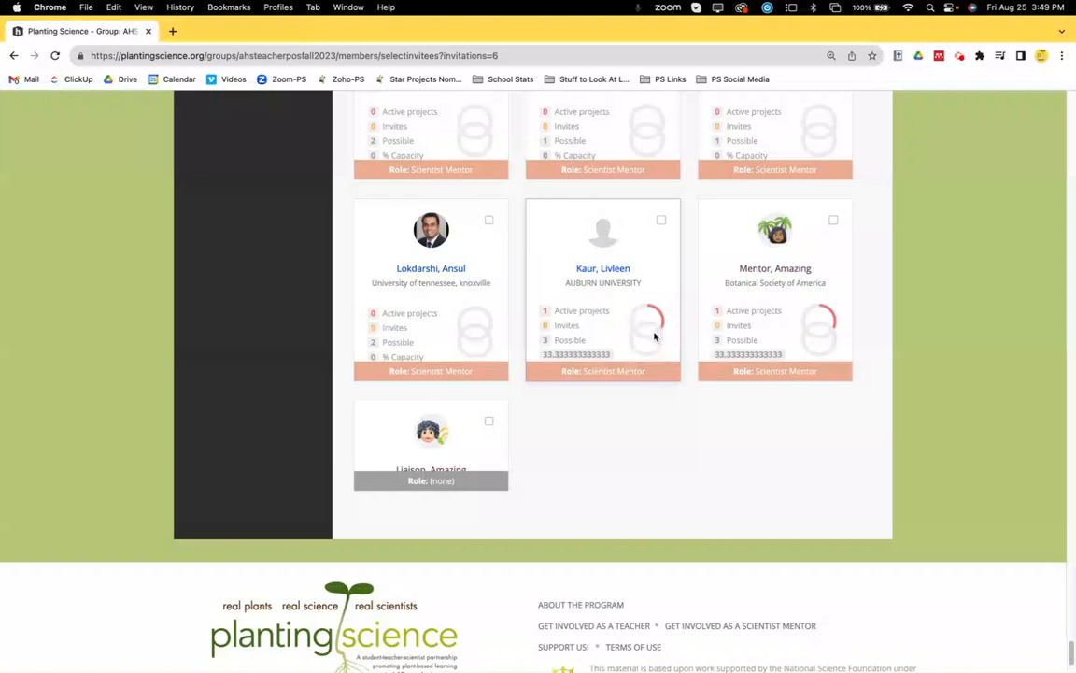
{"action": "scroll", "coordinate": [652, 339], "scroll_direction": "up", "scroll_amount": 2}
{"action": "scroll", "coordinate": [651, 344], "scroll_direction": "up", "scroll_amount": 2}
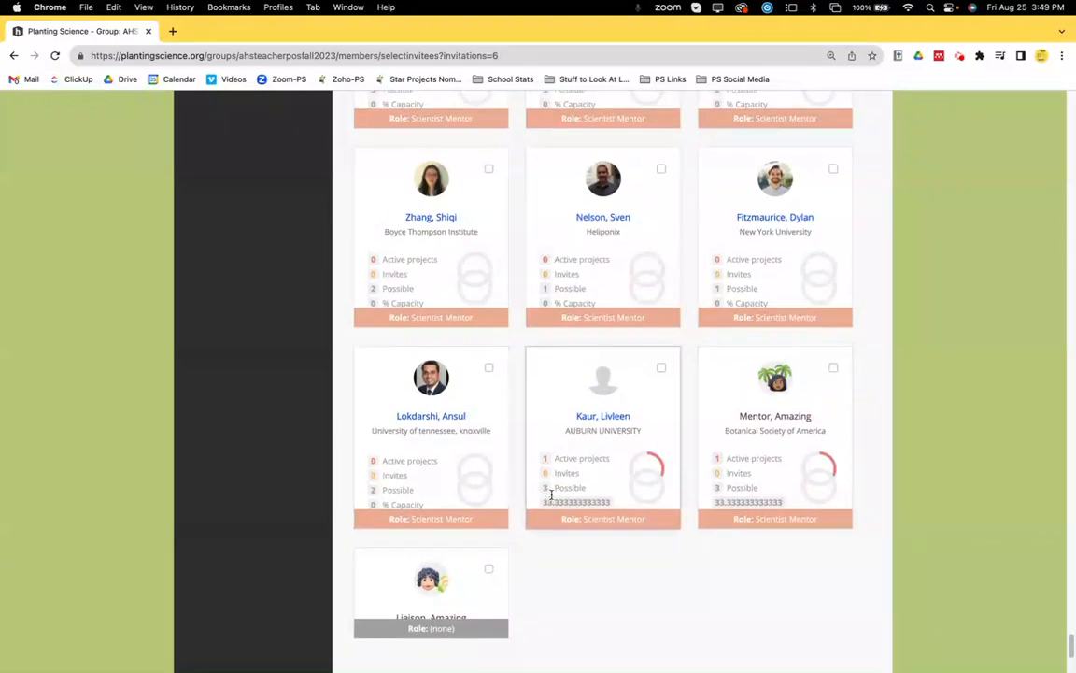
{"action": "scroll", "coordinate": [549, 499], "scroll_direction": "up", "scroll_amount": 10}
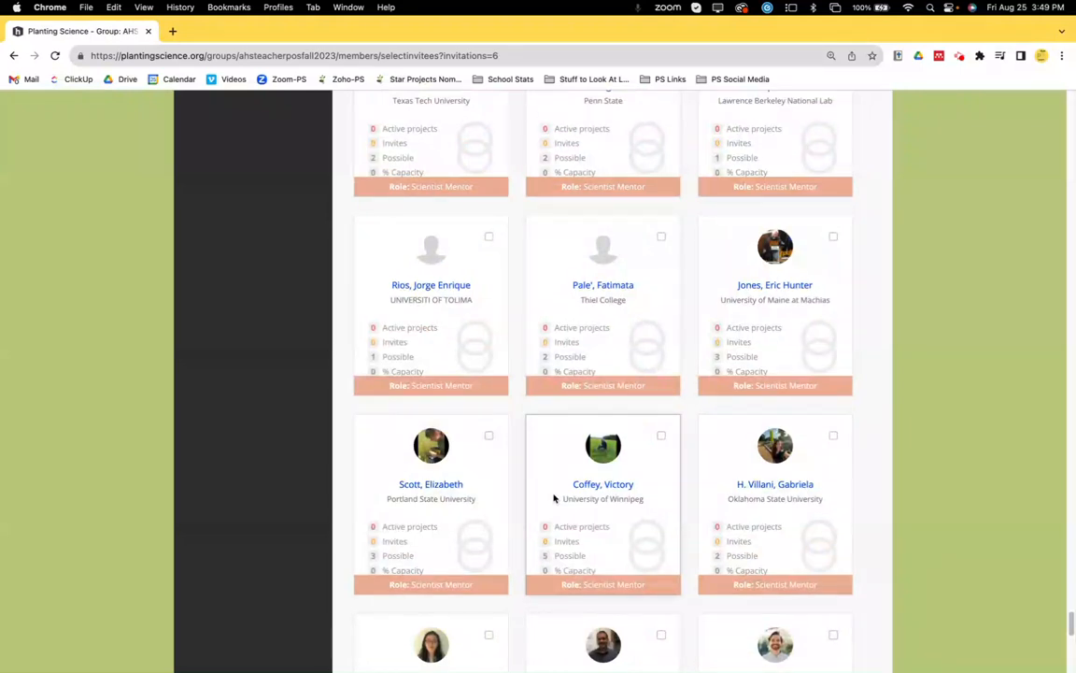
{"action": "scroll", "coordinate": [552, 500], "scroll_direction": "up", "scroll_amount": 15}
{"action": "scroll", "coordinate": [553, 497], "scroll_direction": "up", "scroll_amount": 15}
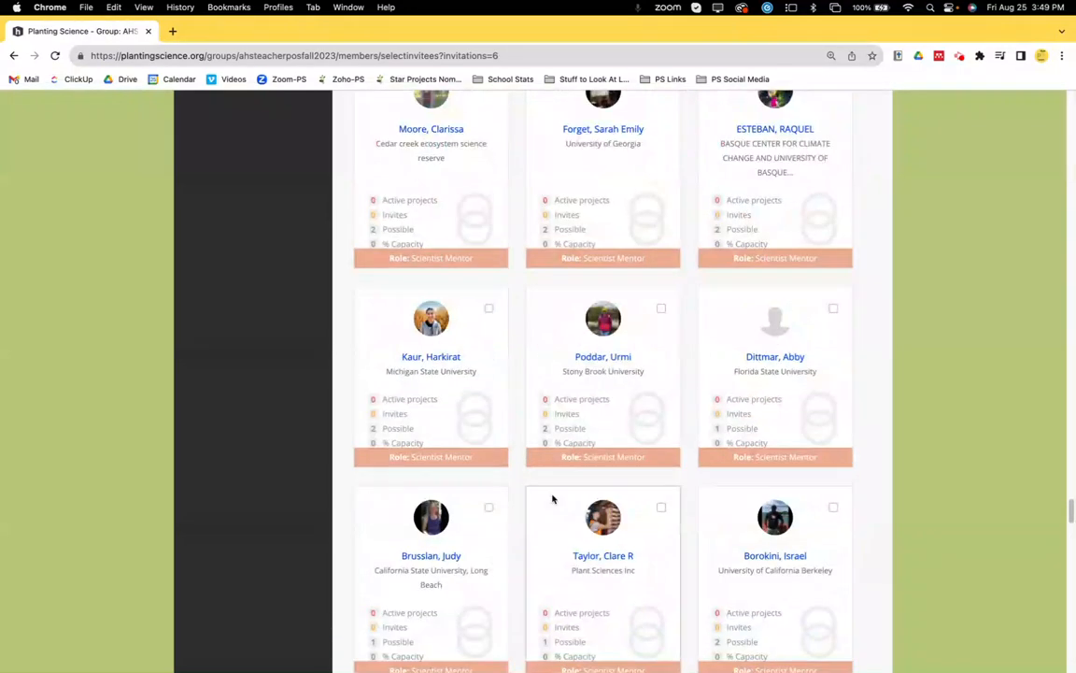
{"action": "scroll", "coordinate": [553, 501], "scroll_direction": "up", "scroll_amount": 15}
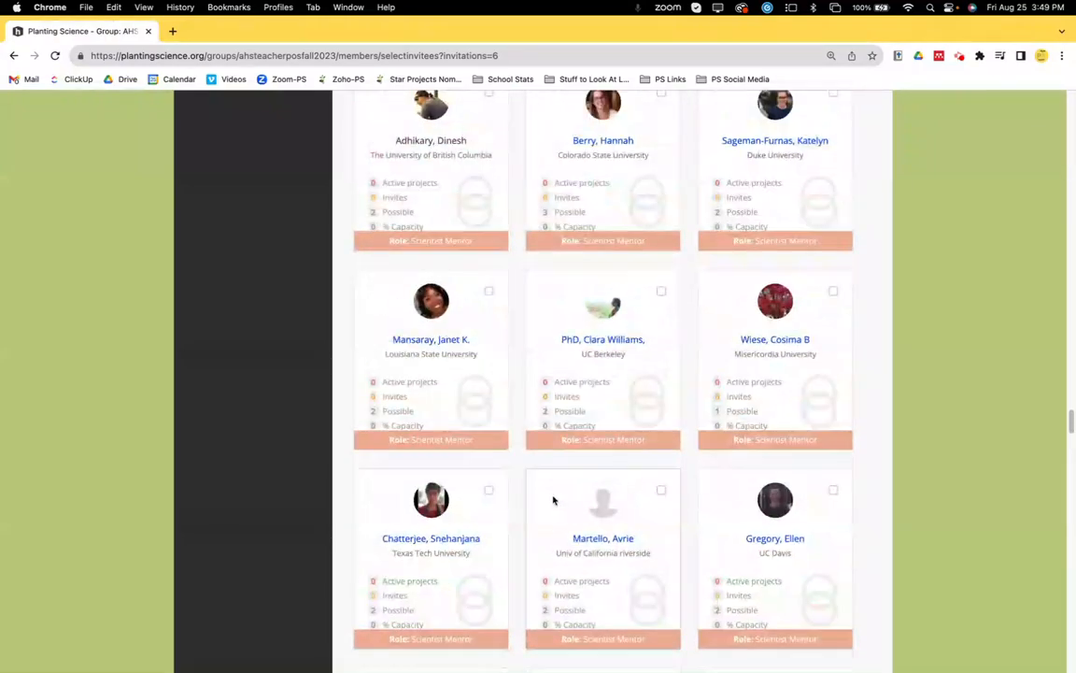
{"action": "scroll", "coordinate": [552, 502], "scroll_direction": "up", "scroll_amount": 15}
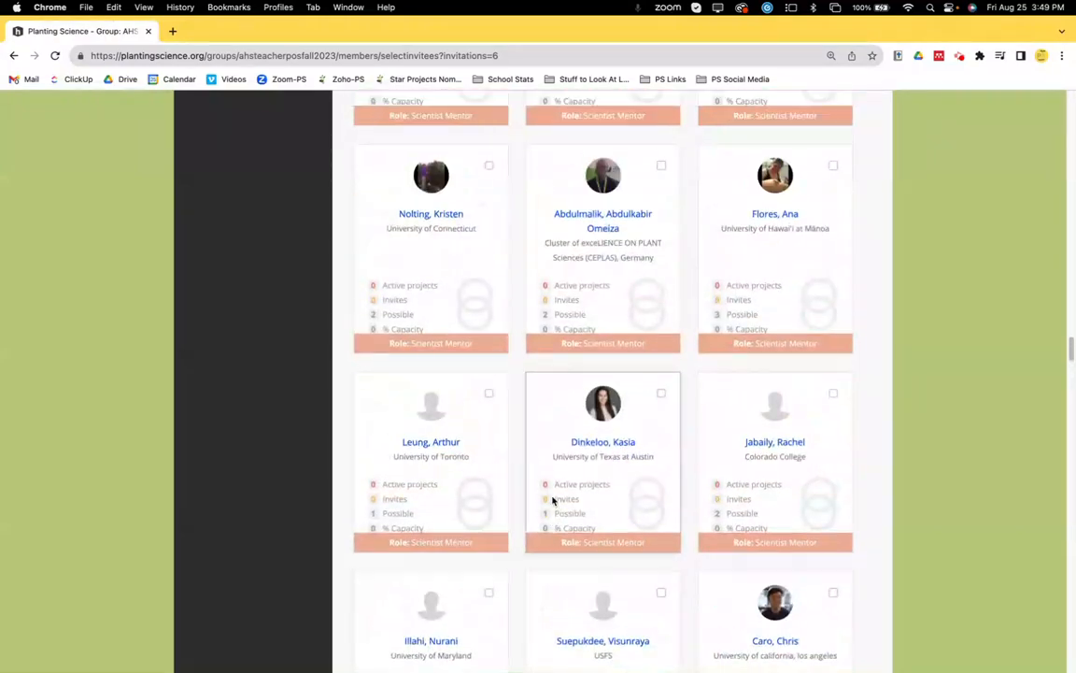
{"action": "scroll", "coordinate": [553, 501], "scroll_direction": "up", "scroll_amount": 8}
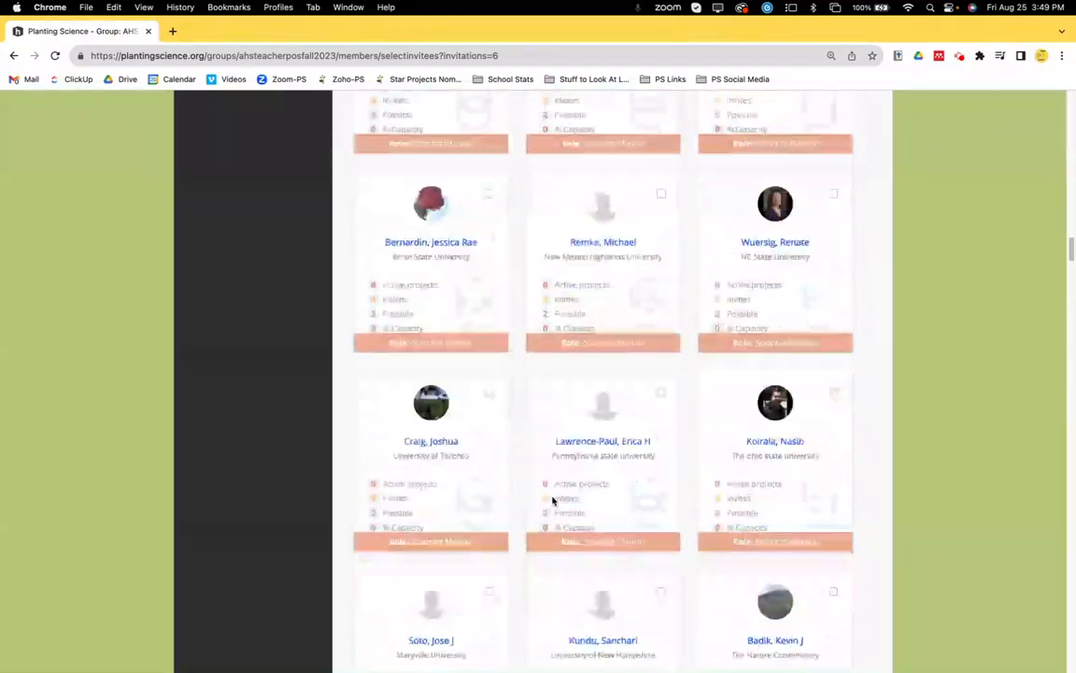
{"action": "left_click_drag", "start_coordinate": [1073, 241], "coordinate": [1068, 105]}
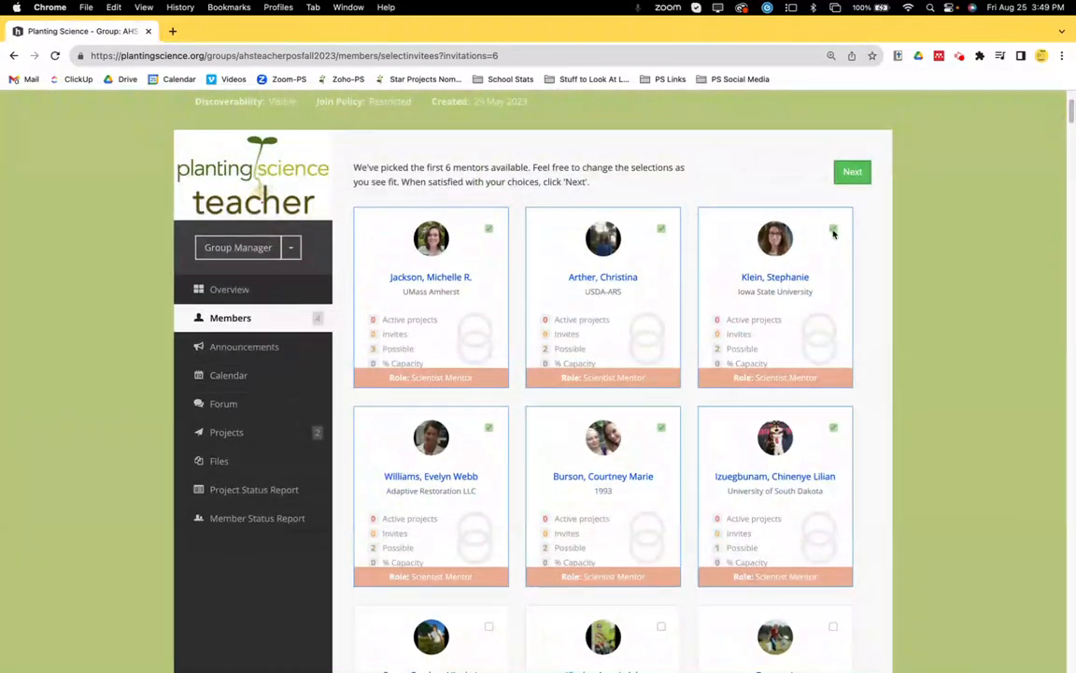
Proceed to the invitation form with the six preselected mentors and remove all of them from the recipients
{"action": "left_click", "coordinate": [854, 177]}
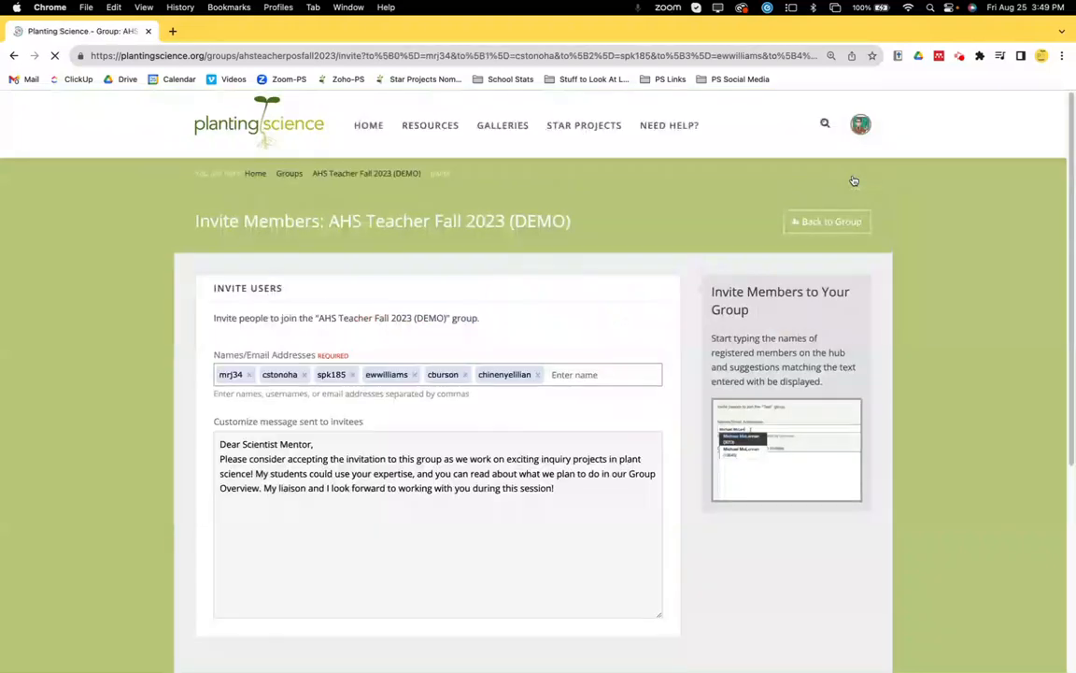
{"action": "left_click", "coordinate": [592, 474]}
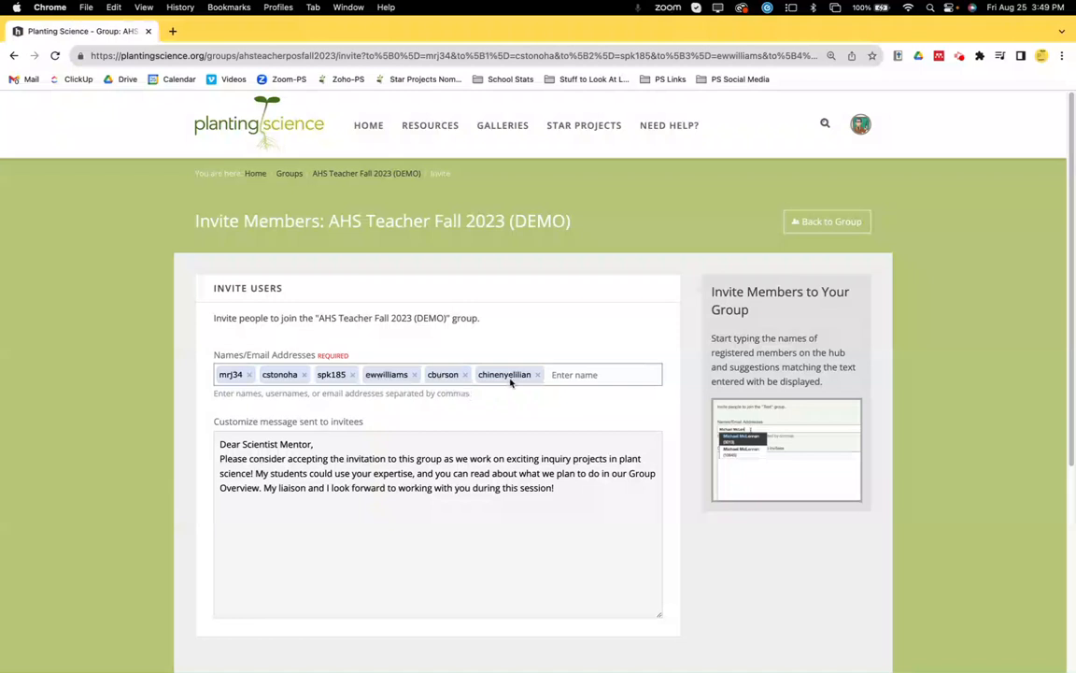
{"action": "left_click", "coordinate": [537, 375]}
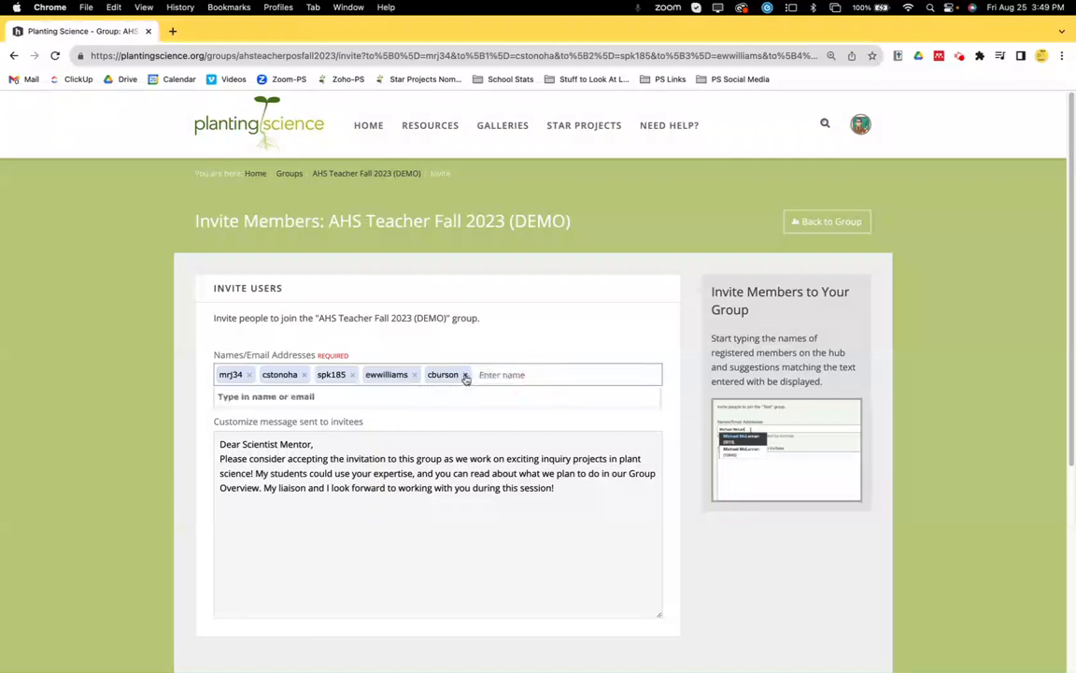
{"action": "left_click", "coordinate": [464, 375]}
{"action": "left_click", "coordinate": [414, 374]}
{"action": "left_click", "coordinate": [351, 374]}
{"action": "left_click", "coordinate": [303, 374]}
{"action": "left_click", "coordinate": [249, 375]}
Add one registered mentor by name as the only recipient and send the invitation with the default message
{"action": "left_click", "coordinate": [226, 374]}
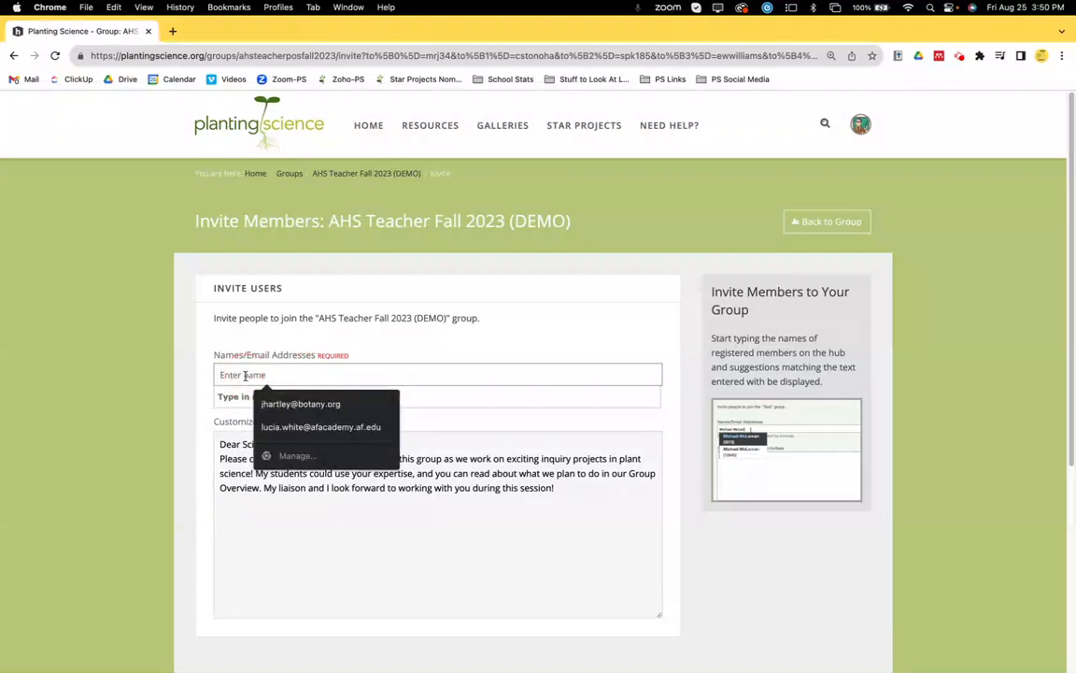
{"action": "type", "text": "Jenine"}
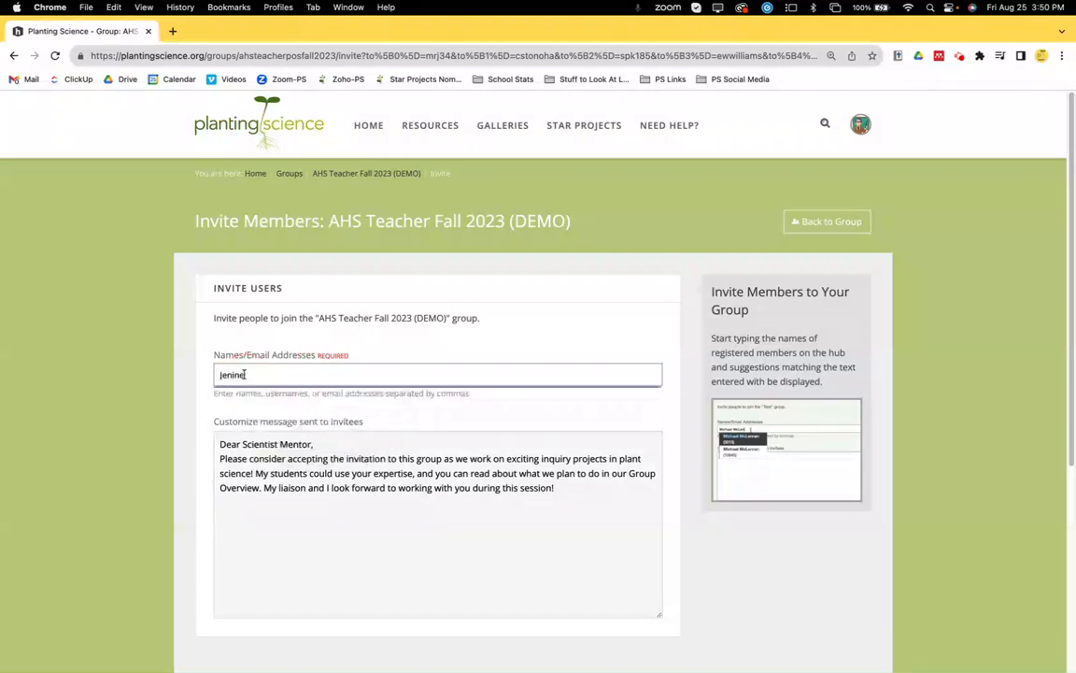
{"action": "left_click", "coordinate": [265, 404]}
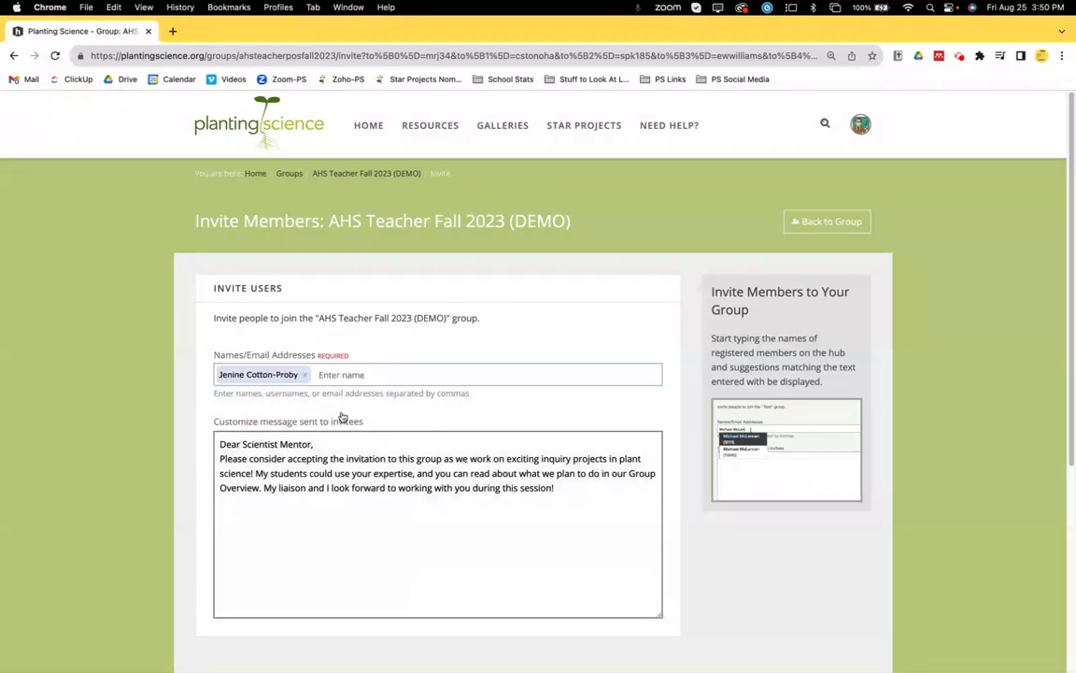
{"action": "scroll", "coordinate": [529, 429], "scroll_direction": "down", "scroll_amount": 2}
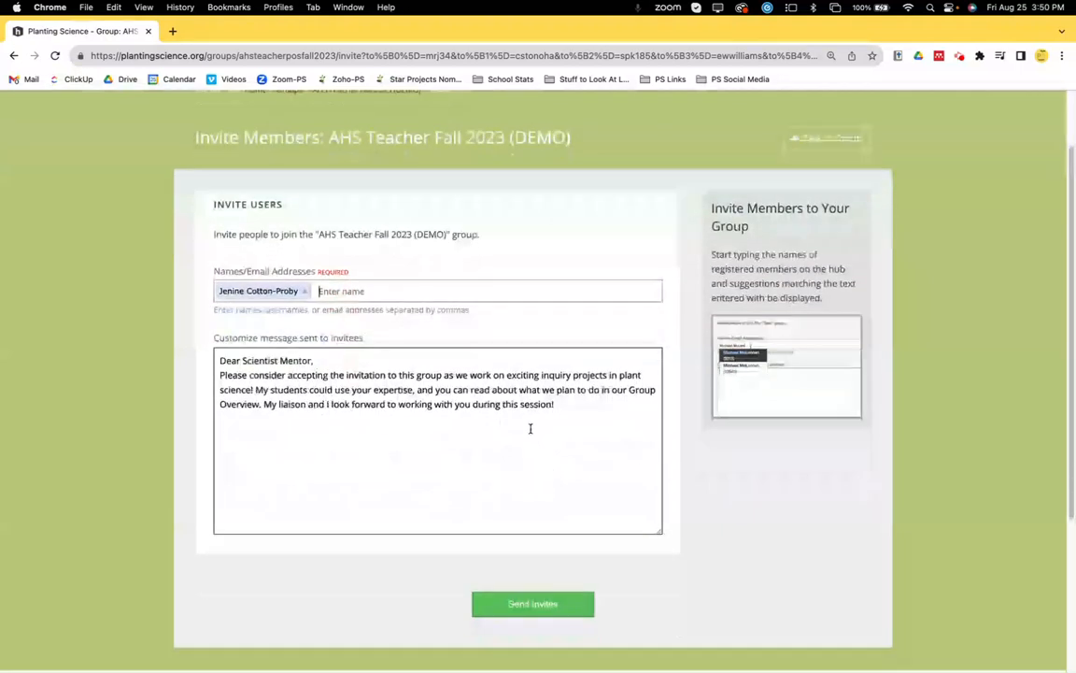
{"action": "left_click", "coordinate": [524, 607]}
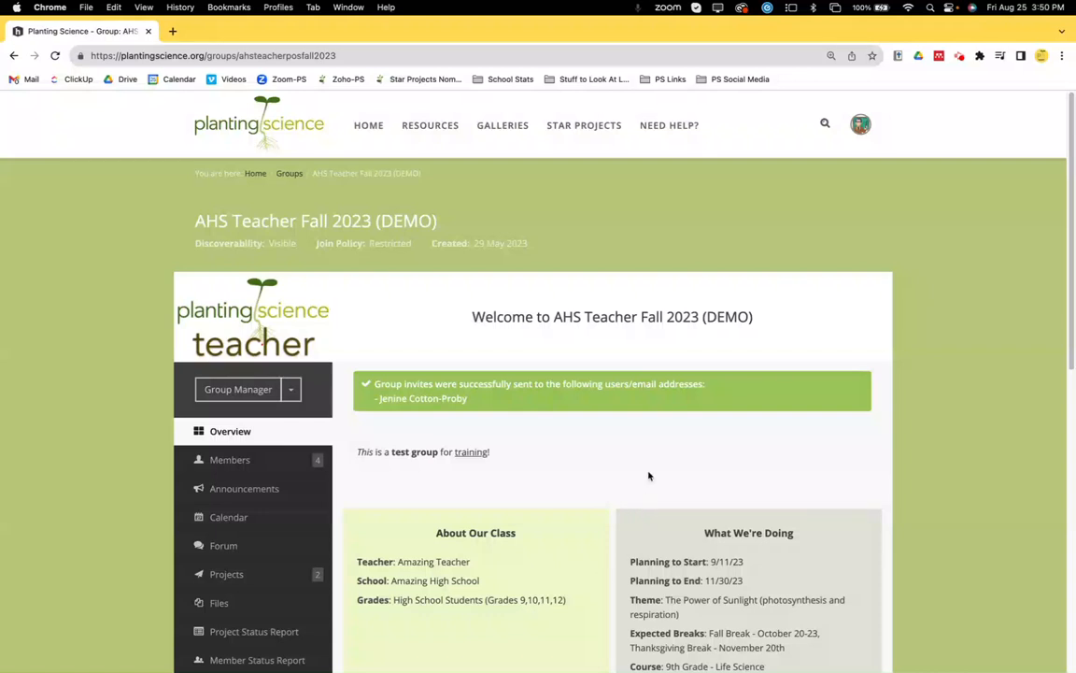
In the group's member list, show the invitees and start cancelling the newly invited mentor's invitation
{"action": "left_click", "coordinate": [264, 460]}
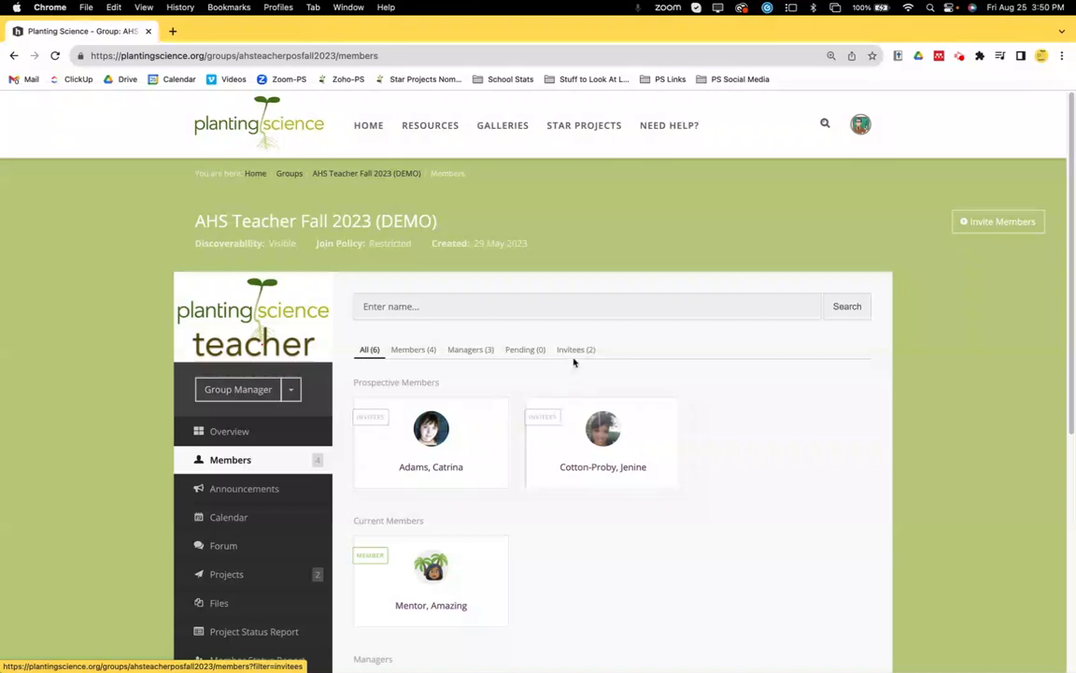
{"action": "left_click", "coordinate": [640, 473]}
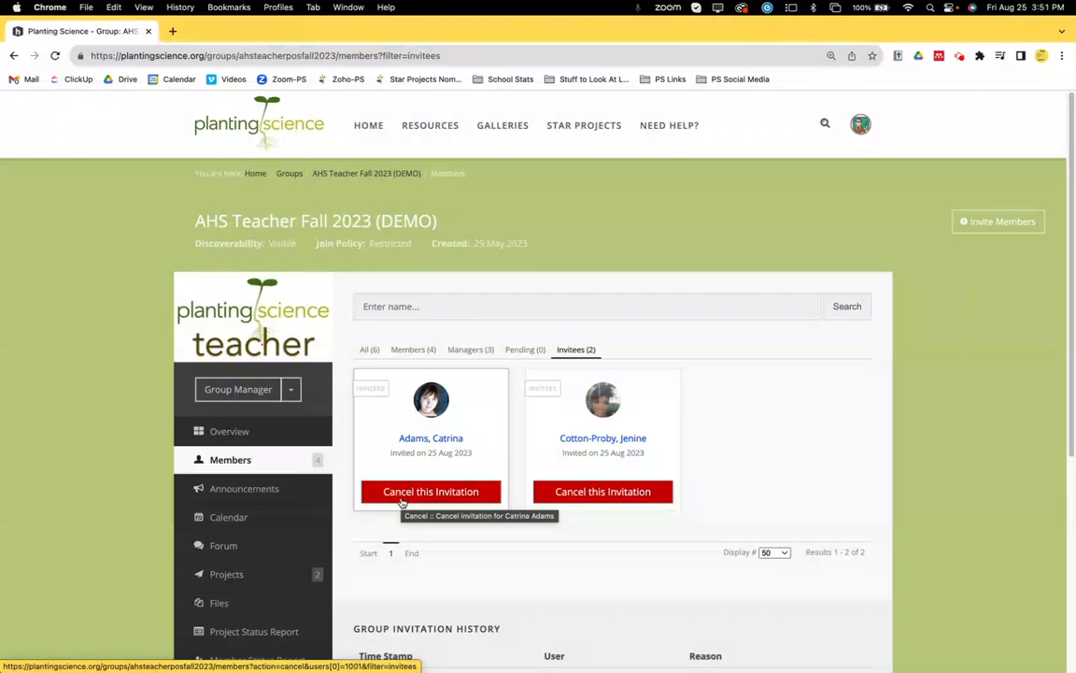
{"action": "left_click", "coordinate": [567, 498]}
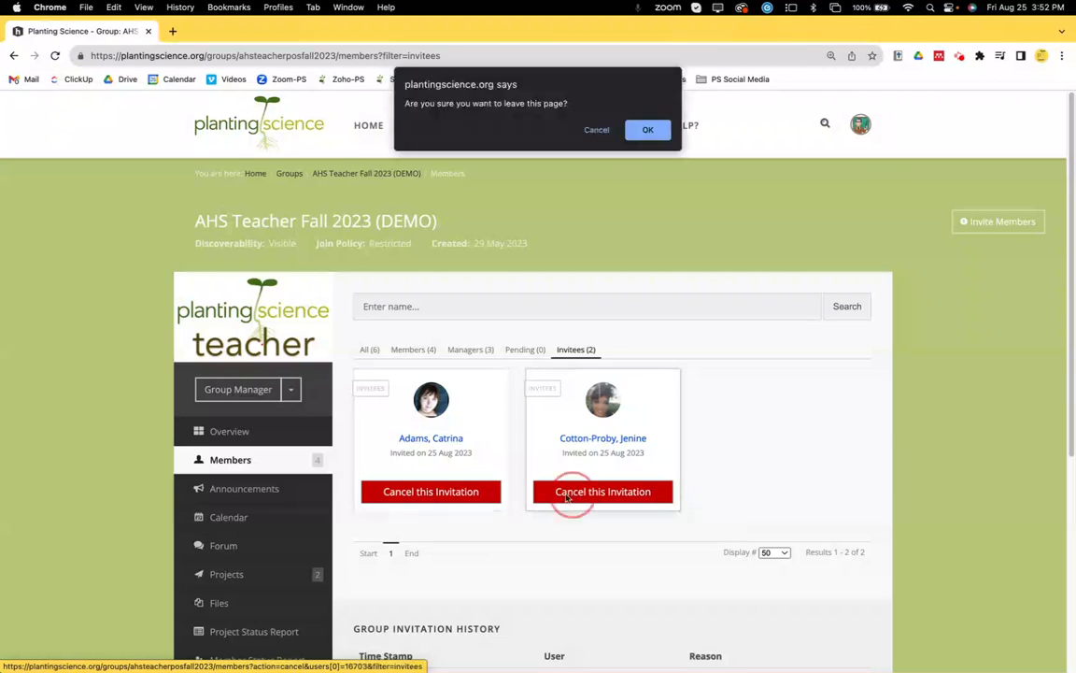
{"action": "left_click", "coordinate": [645, 131]}
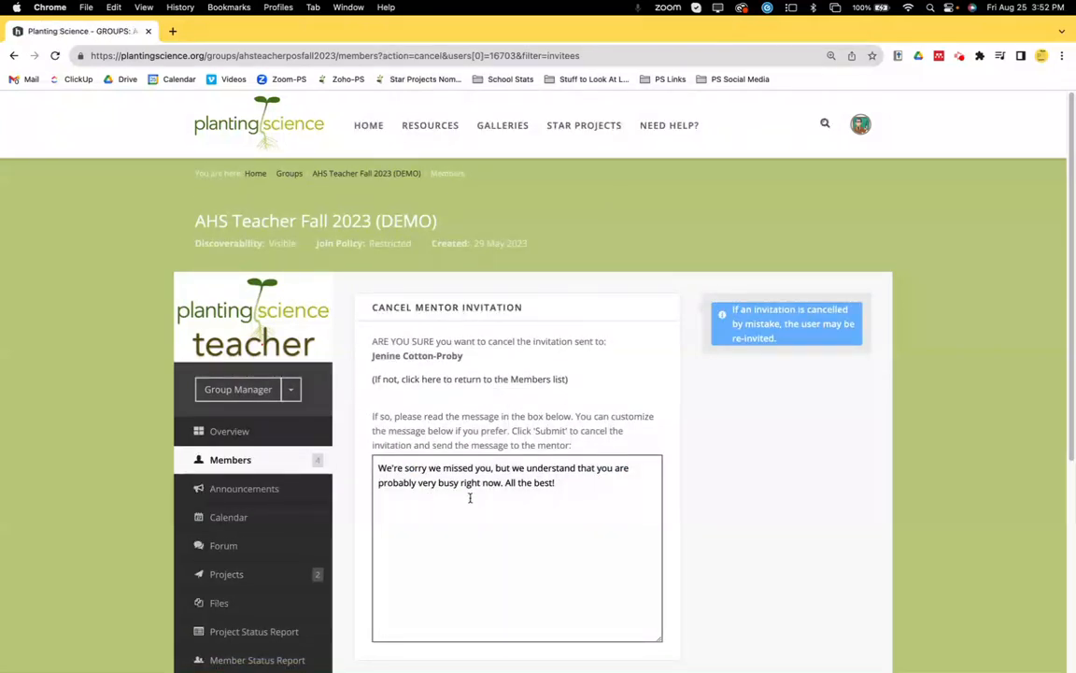
{"action": "left_click", "coordinate": [579, 485]}
{"action": "type", "text": "hjkh"}
{"action": "key", "text": "BackSpace"}
{"action": "key", "text": "BackSpace"}
{"action": "key", "text": "BackSpace"}
{"action": "key", "text": "BackSpace"}
{"action": "key", "text": "BackSpace"}
{"action": "key", "text": "BackSpace"}
{"action": "key", "text": "BackSpace"}
Submit the mentor invitation's cancellation with the default apology message
{"action": "scroll", "coordinate": [495, 547], "scroll_direction": "down", "scroll_amount": 3}
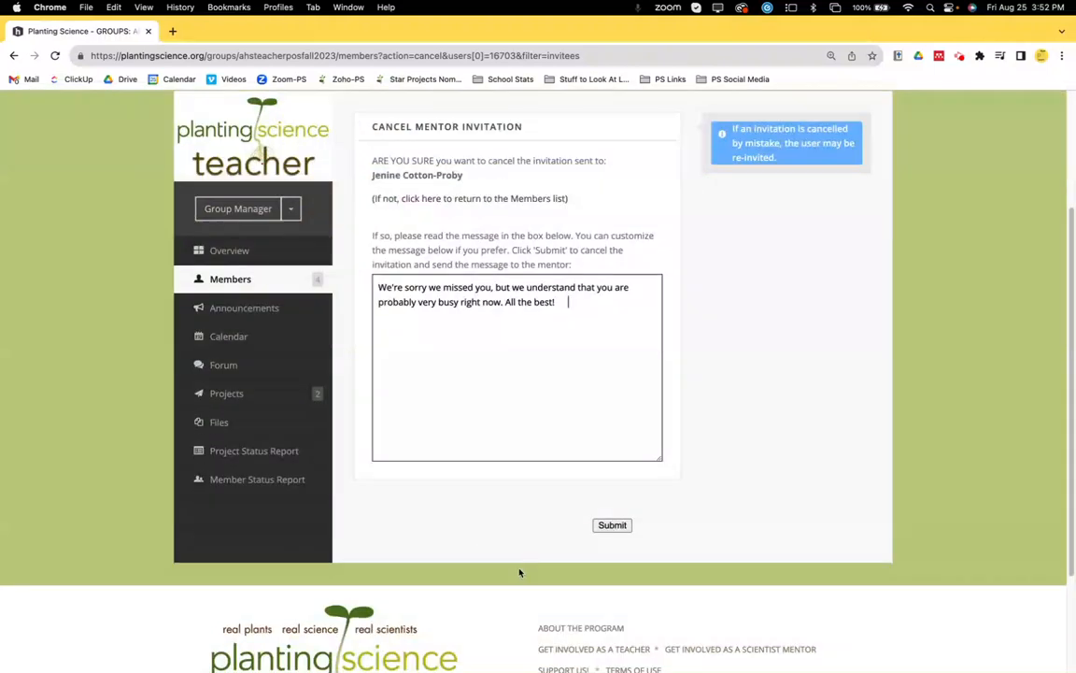
{"action": "left_click", "coordinate": [613, 526]}
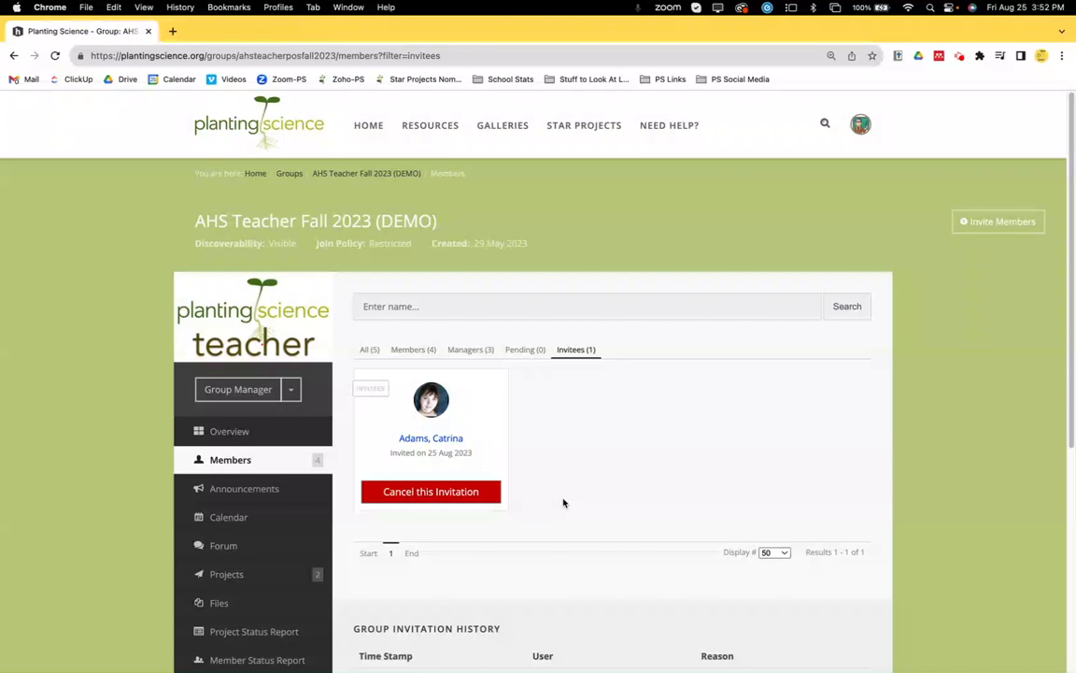
Open the group's settings and review the join policy options, including the Restricted option's credentials field
{"action": "left_click", "coordinate": [291, 389]}
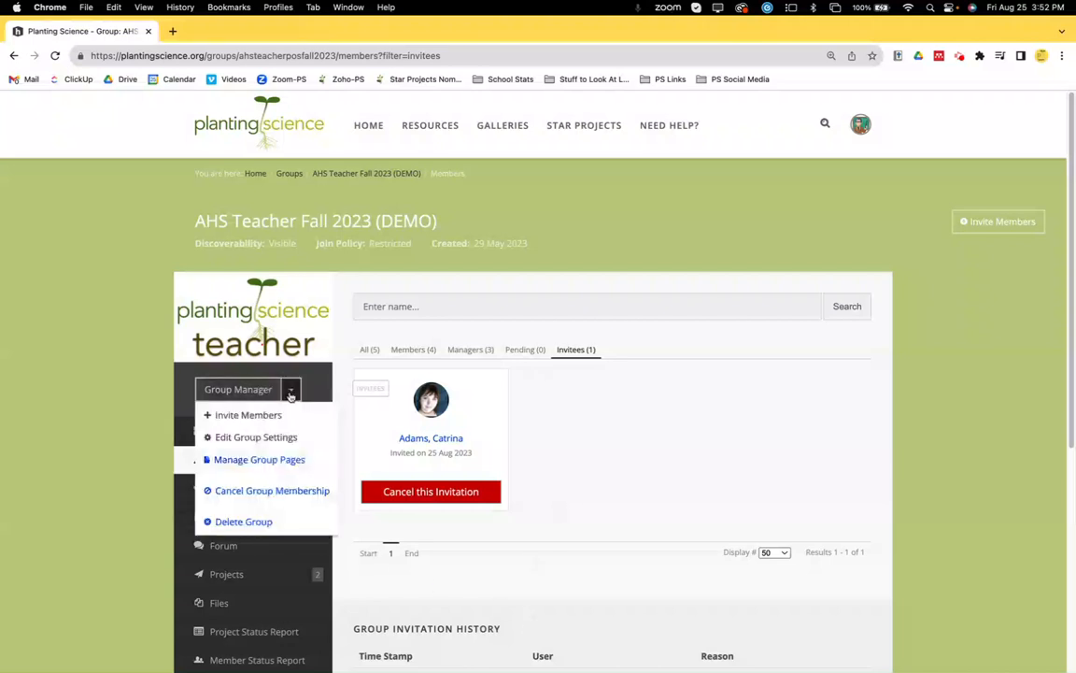
{"action": "left_click", "coordinate": [275, 438]}
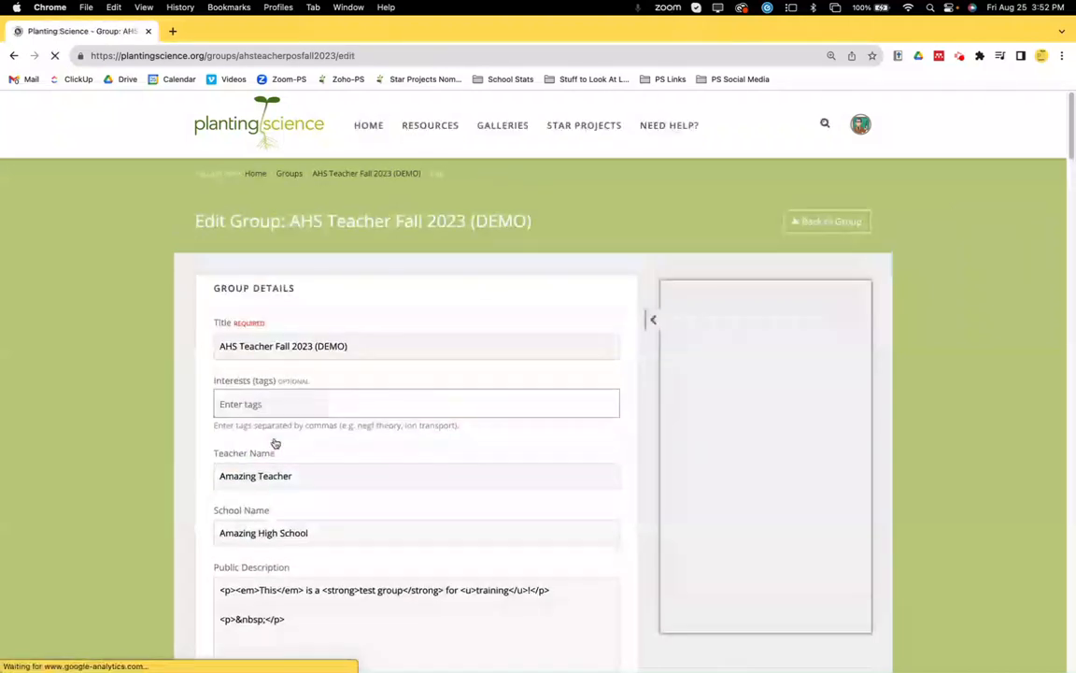
{"action": "scroll", "coordinate": [276, 443], "scroll_direction": "down", "scroll_amount": 20}
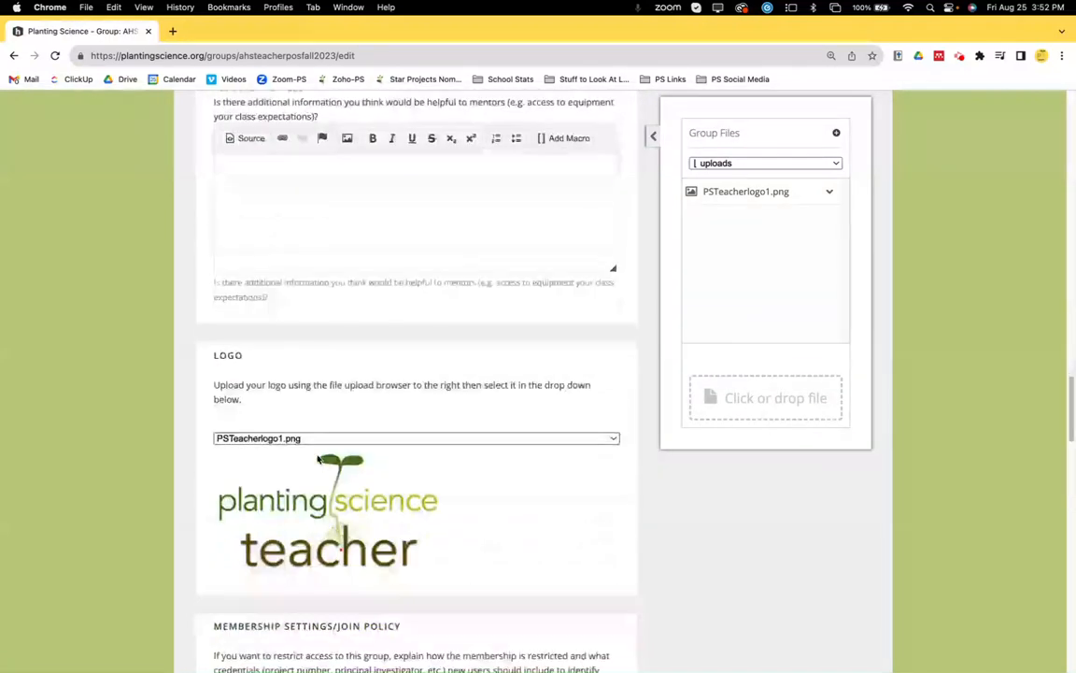
{"action": "scroll", "coordinate": [317, 458], "scroll_direction": "up", "scroll_amount": 2}
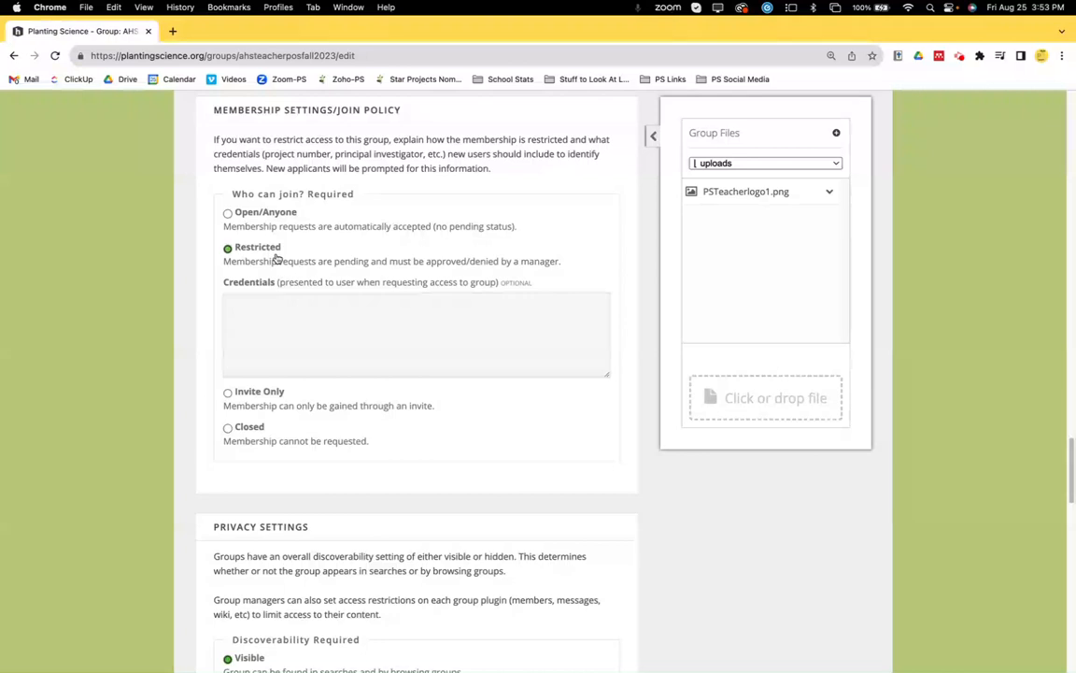
{"action": "left_click", "coordinate": [249, 310]}
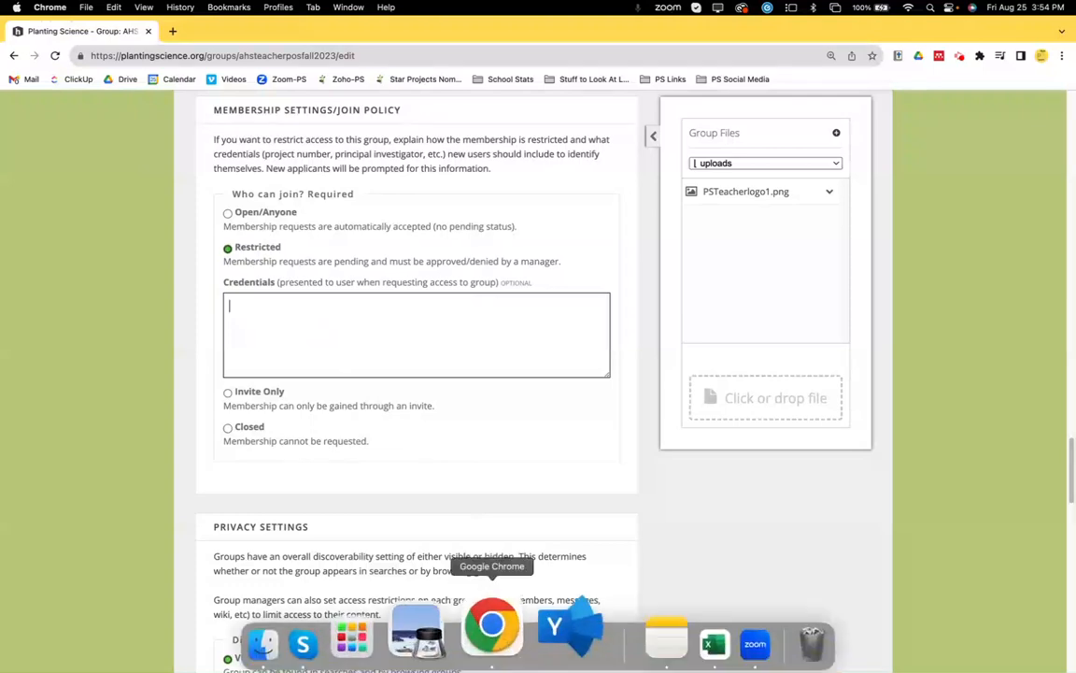
Switch to the mentor's browser window, open the mentor dashboard and browse the current groups seeking mentors
{"action": "left_click", "coordinate": [497, 628]}
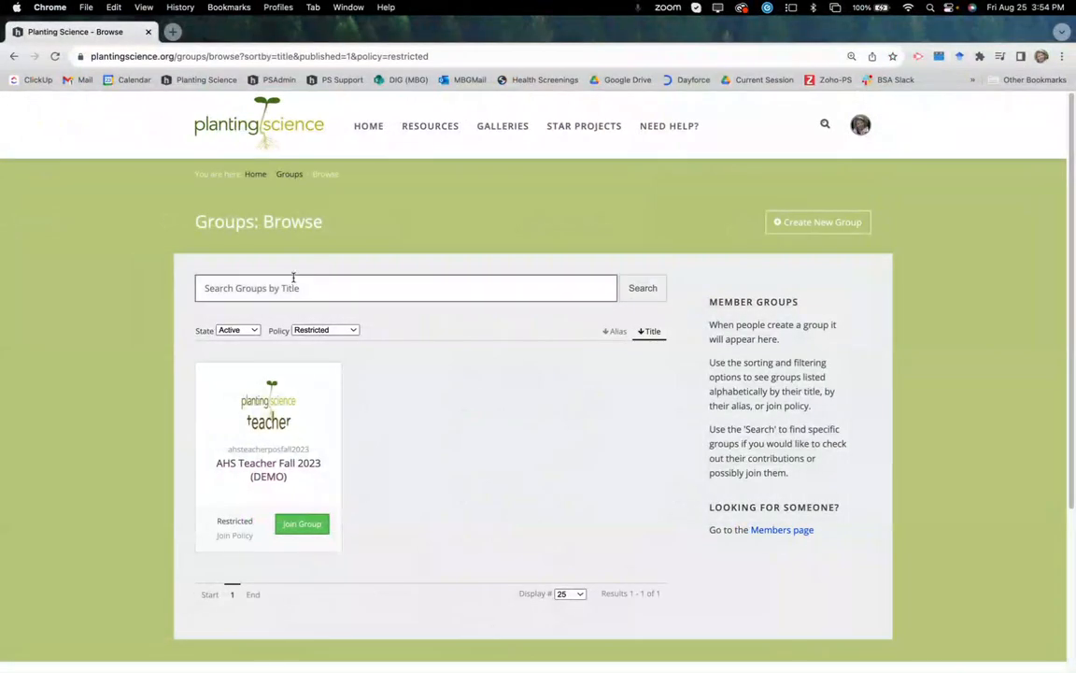
{"action": "left_click", "coordinate": [861, 131]}
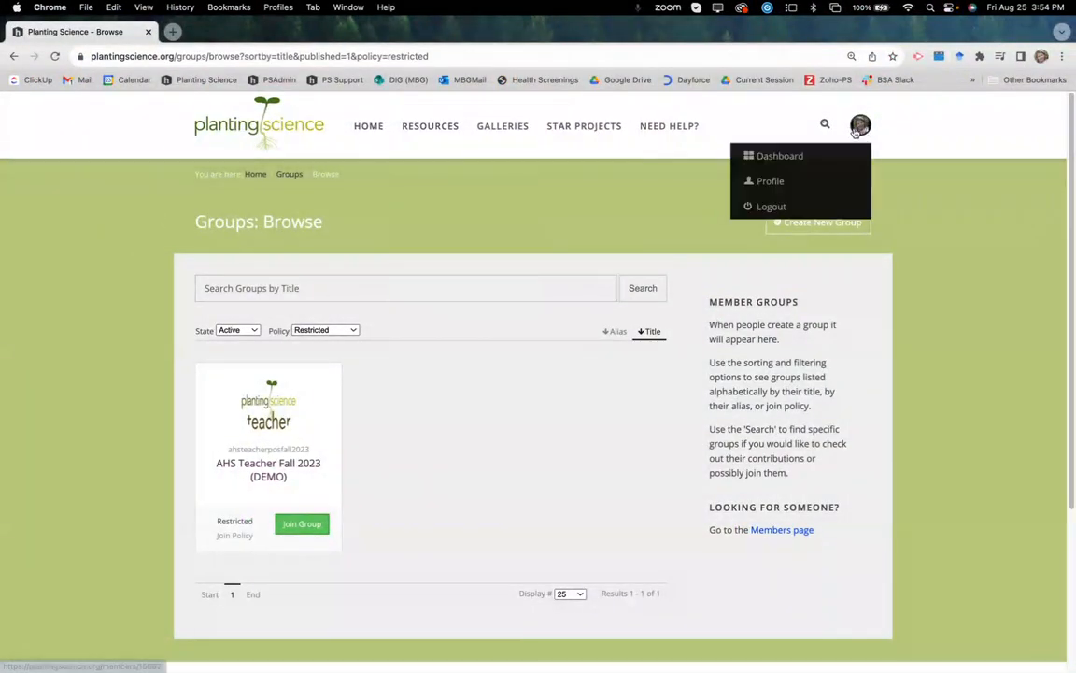
{"action": "left_click", "coordinate": [849, 161]}
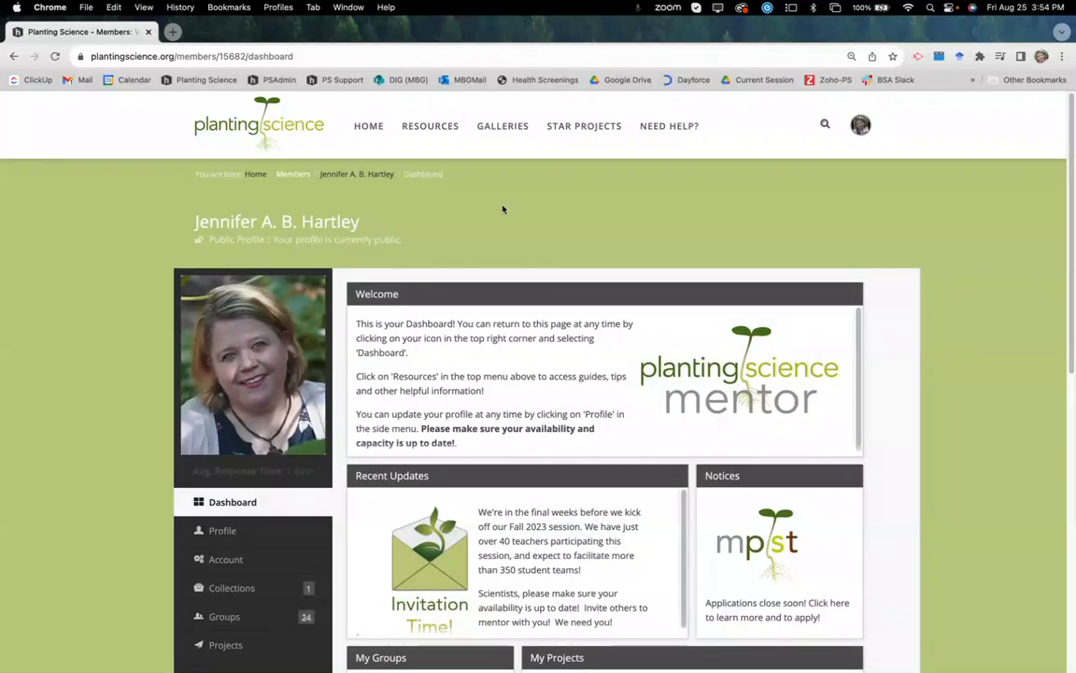
{"action": "mouse_move", "coordinate": [503, 130]}
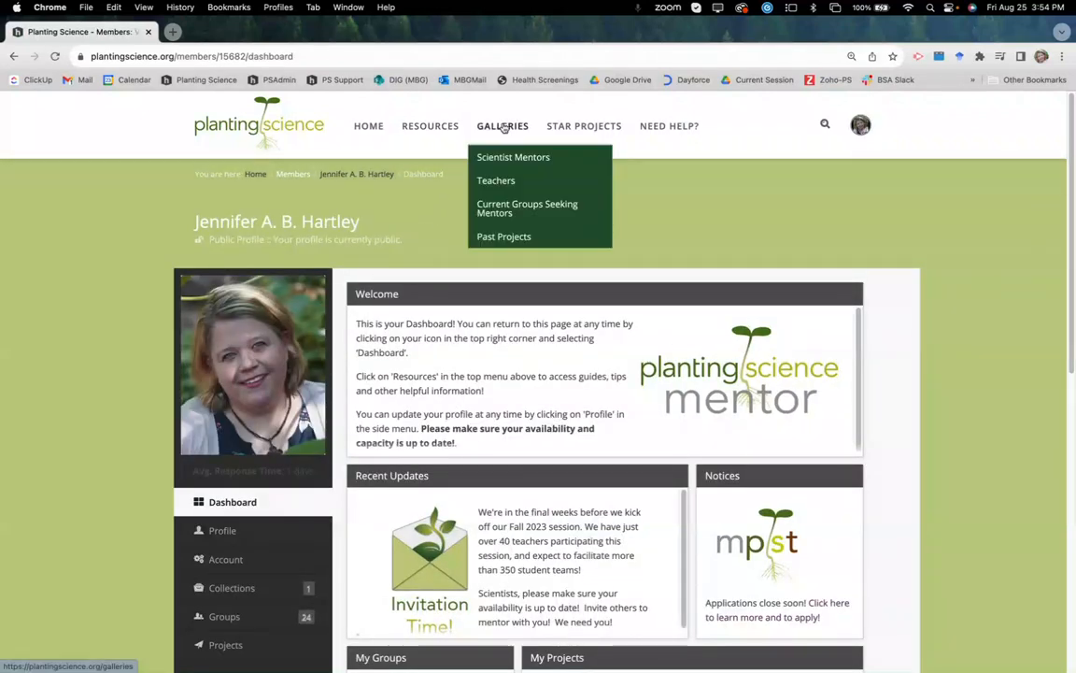
{"action": "left_click", "coordinate": [521, 215]}
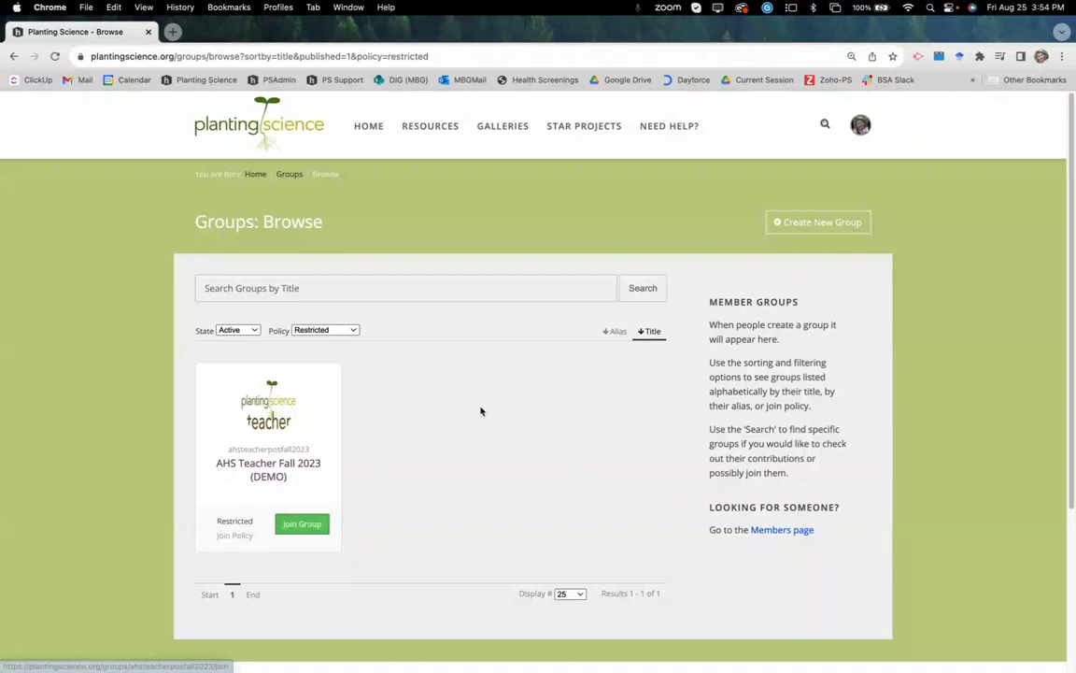
Apply to mentor AHS Teacher Fall 2023 (DEMO) with the message "I am available to mentor a student team. I would love to work with your teams!"
{"action": "left_click", "coordinate": [302, 531]}
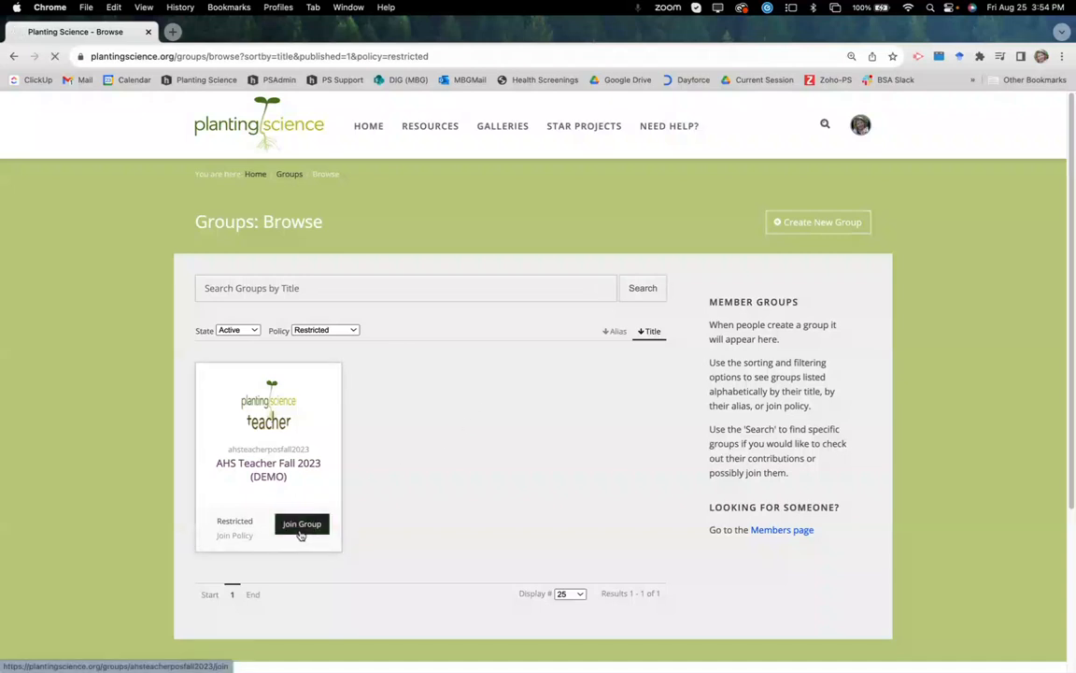
{"action": "type", "text": ".  I would love to work with your teams!"}
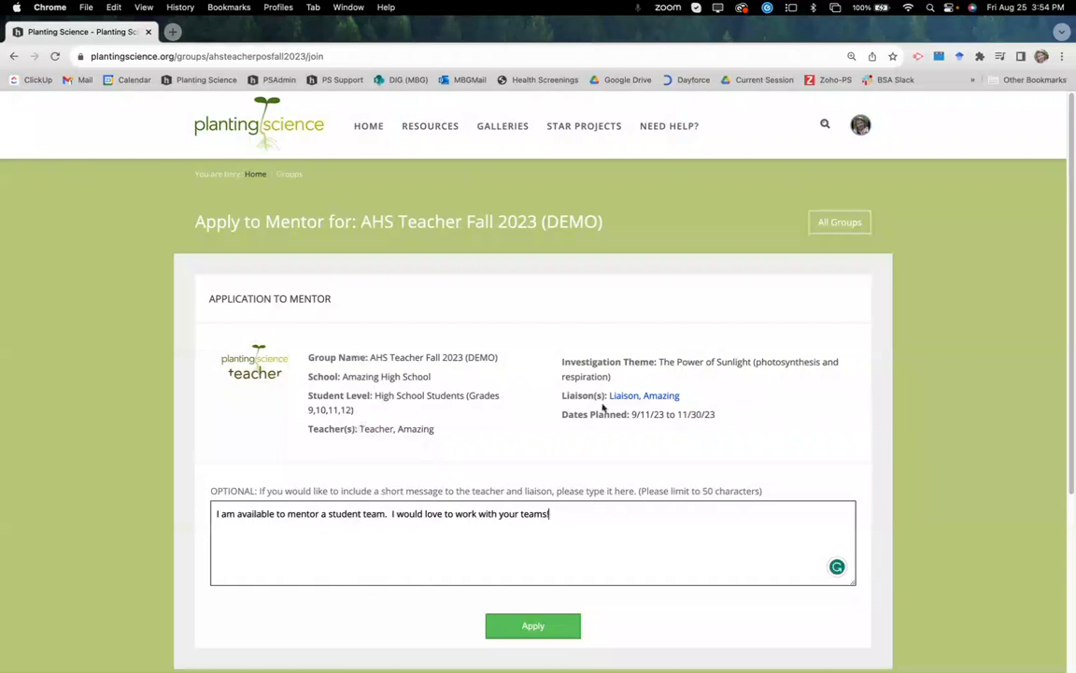
{"action": "left_click", "coordinate": [530, 628]}
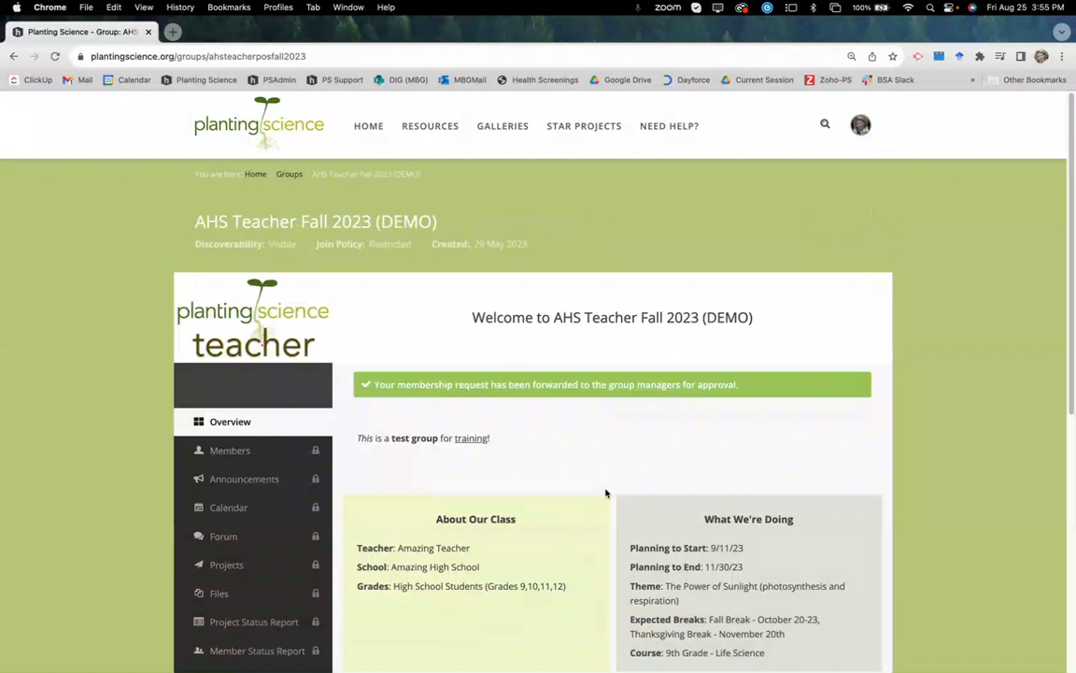
Return to the mentor dashboard and check the application's status for the demo group under My Groups
{"action": "left_click", "coordinate": [861, 125]}
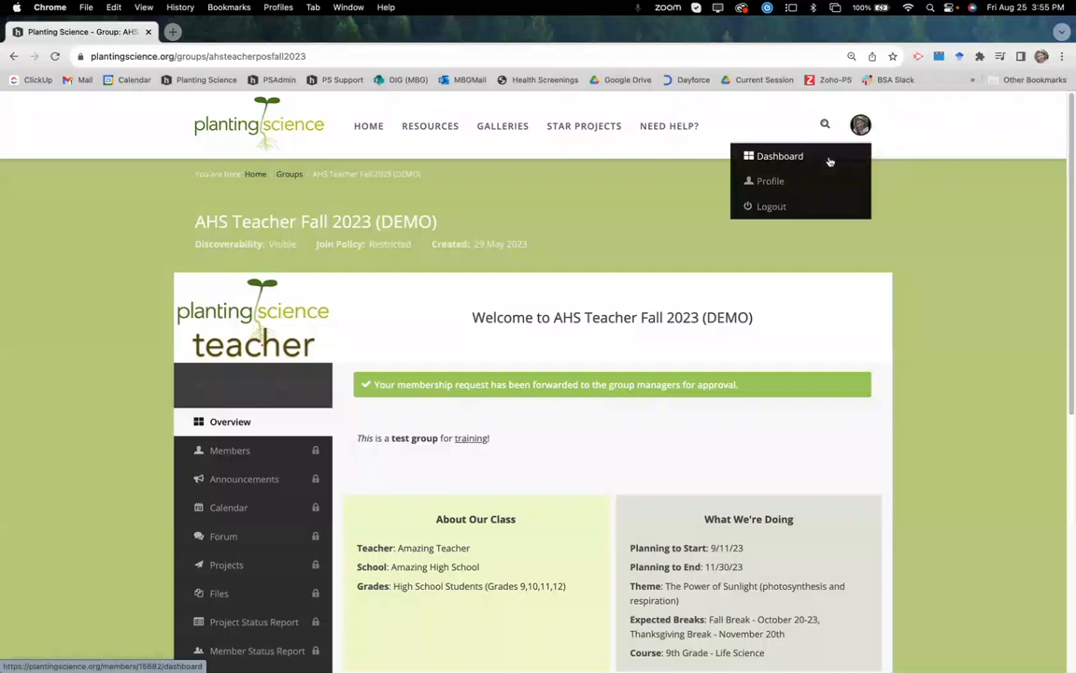
{"action": "left_click", "coordinate": [793, 160]}
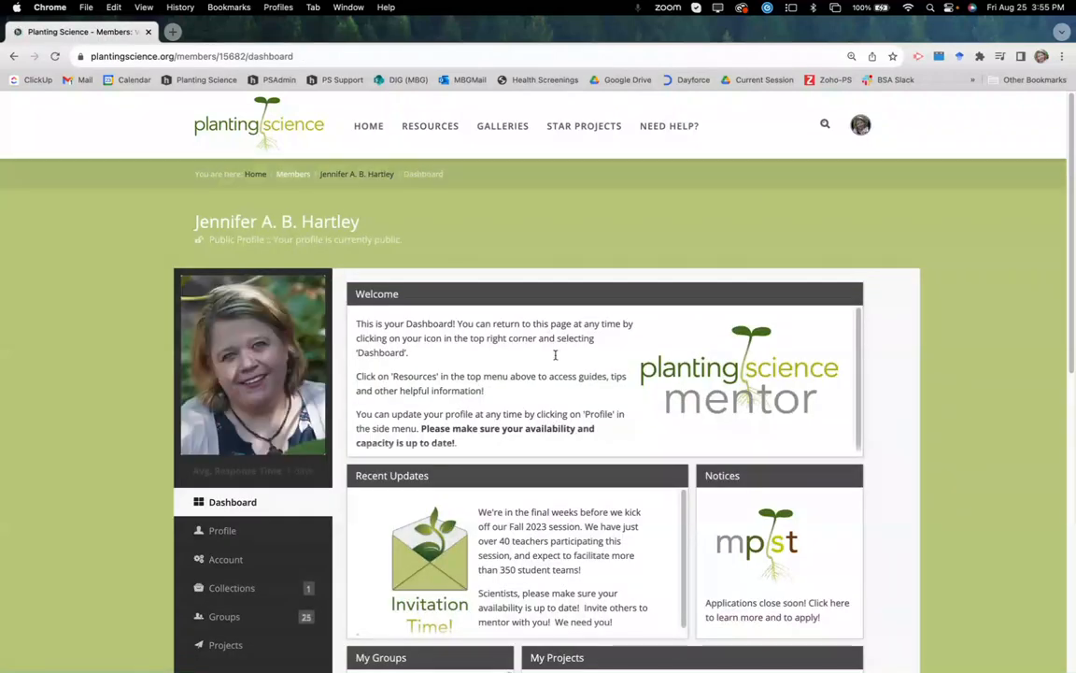
{"action": "scroll", "coordinate": [415, 449], "scroll_direction": "down", "scroll_amount": 5}
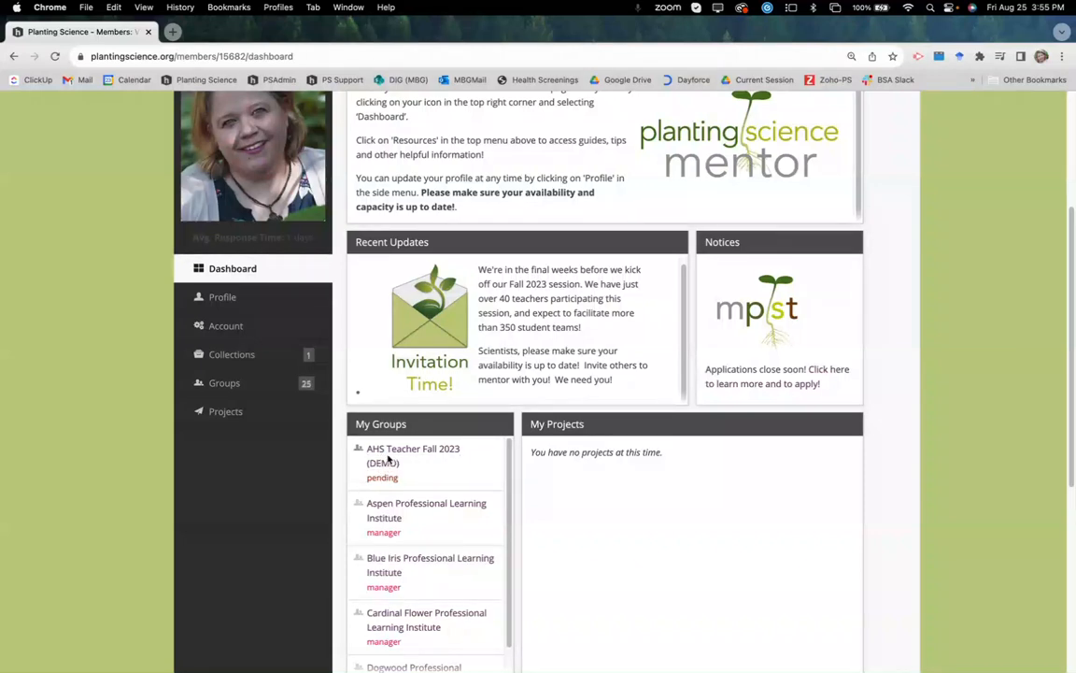
{"action": "scroll", "coordinate": [389, 457], "scroll_direction": "up", "scroll_amount": 5}
Switch back to the teacher's browser window, leave the group settings and open the pending mentor application from the group's member list
{"action": "mouse_move", "coordinate": [467, 654]}
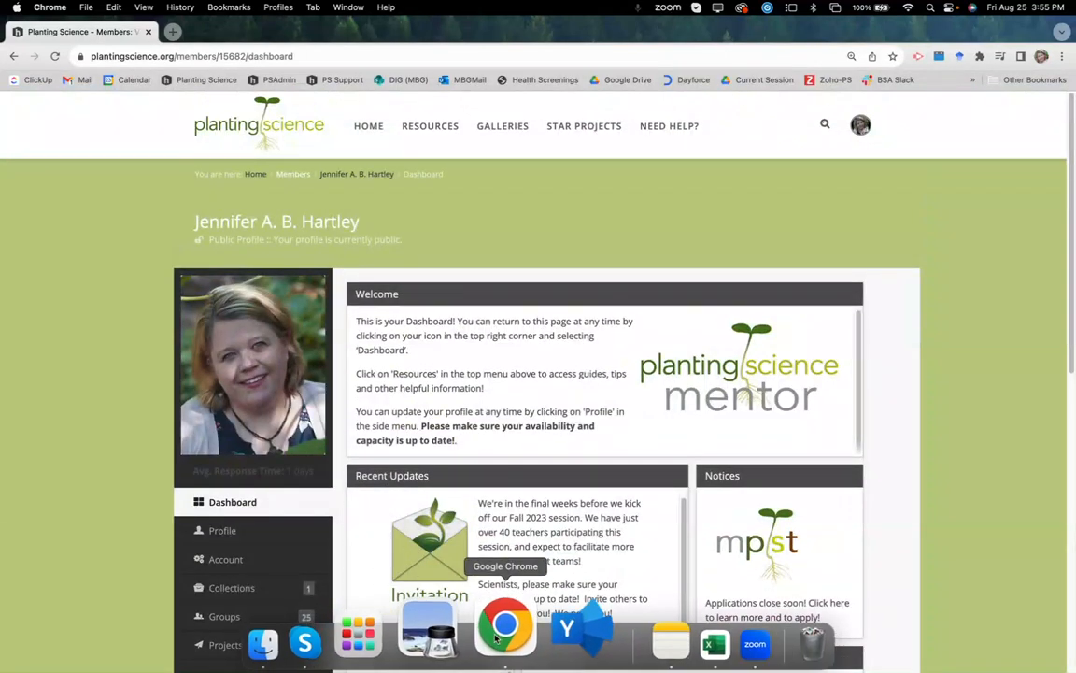
{"action": "left_click", "coordinate": [499, 632]}
{"action": "scroll", "coordinate": [885, 332], "scroll_direction": "up", "scroll_amount": 7}
{"action": "scroll", "coordinate": [885, 332], "scroll_direction": "up", "scroll_amount": 15}
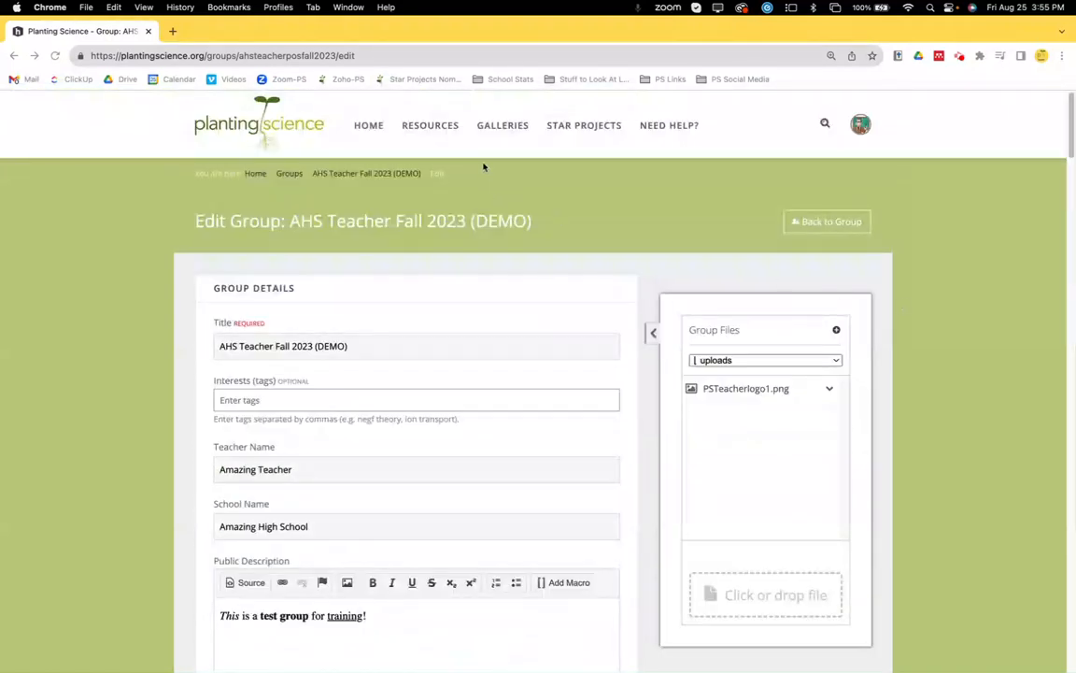
{"action": "left_click", "coordinate": [329, 174]}
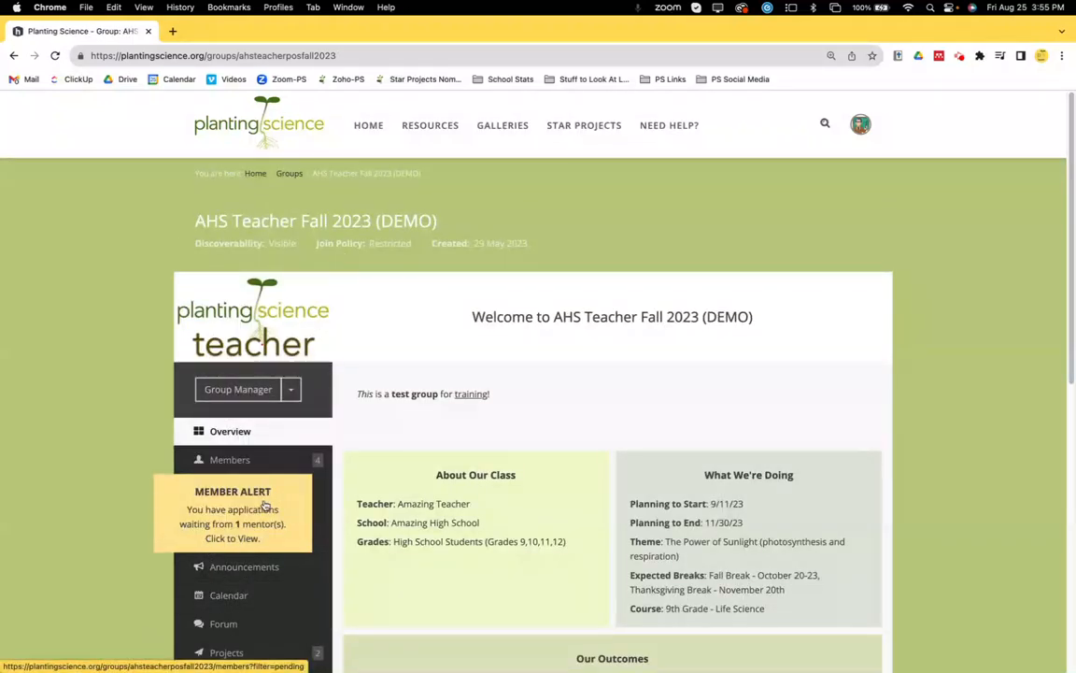
{"action": "left_click", "coordinate": [232, 460]}
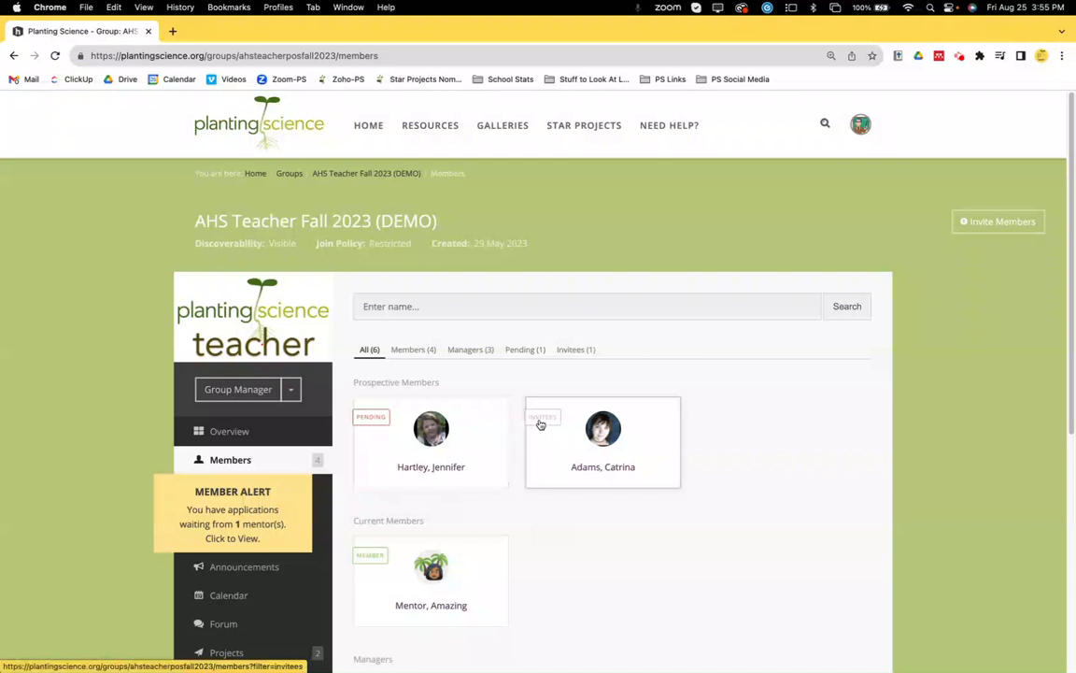
{"action": "left_click", "coordinate": [376, 422]}
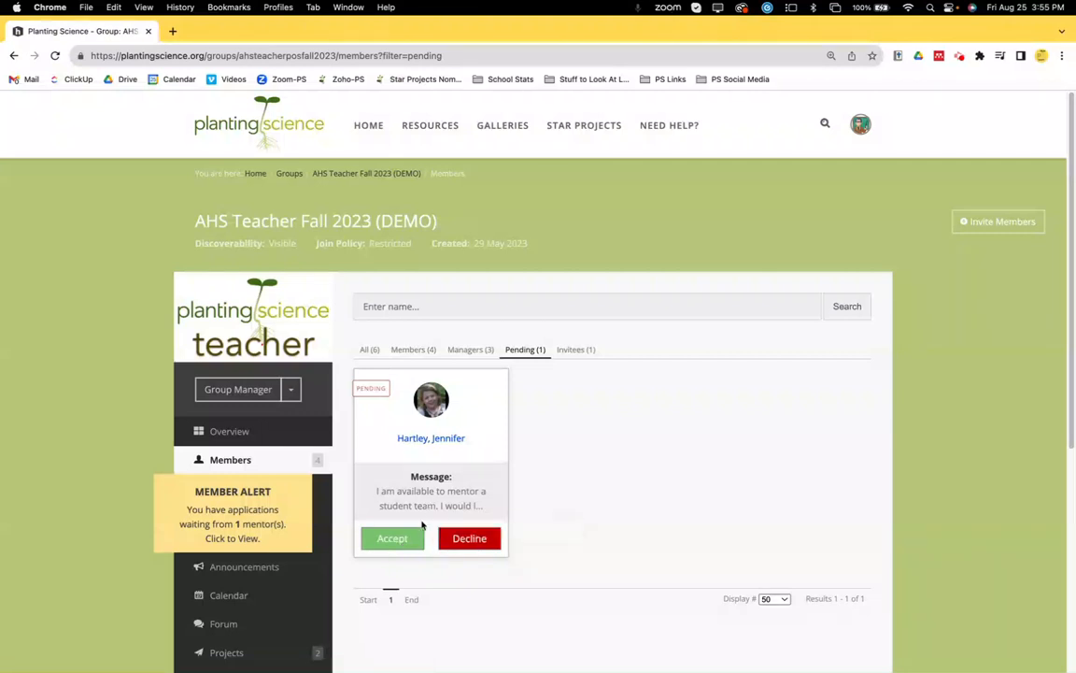
Accept the mentor's pending application to the demo group and review the full list of group members
{"action": "left_click", "coordinate": [389, 541]}
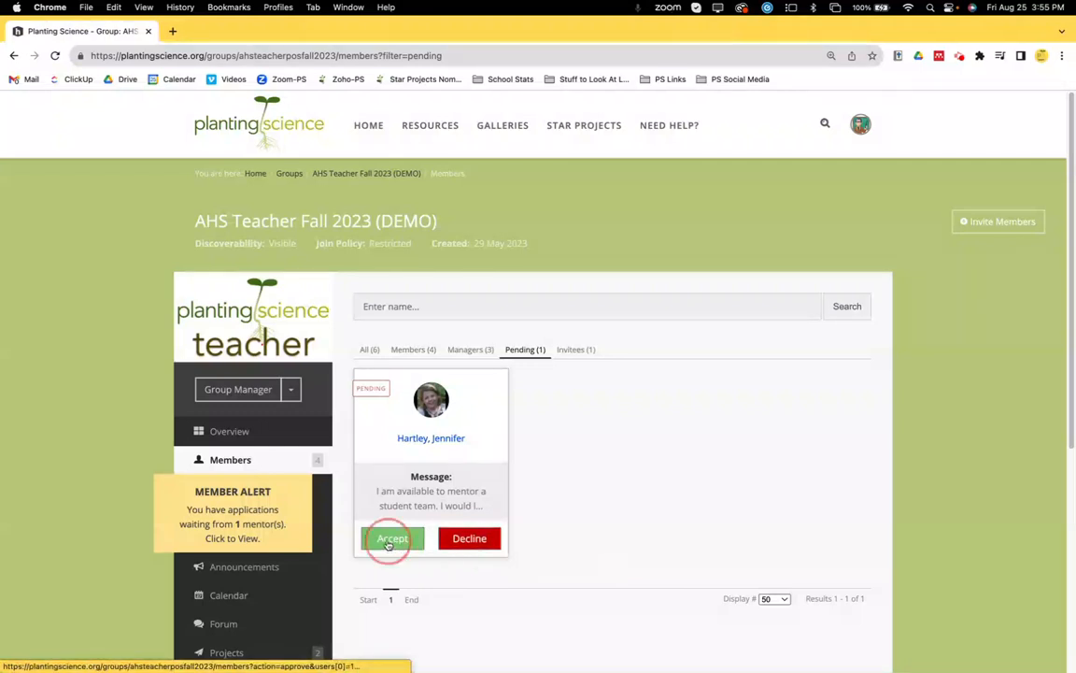
{"action": "left_click", "coordinate": [234, 467]}
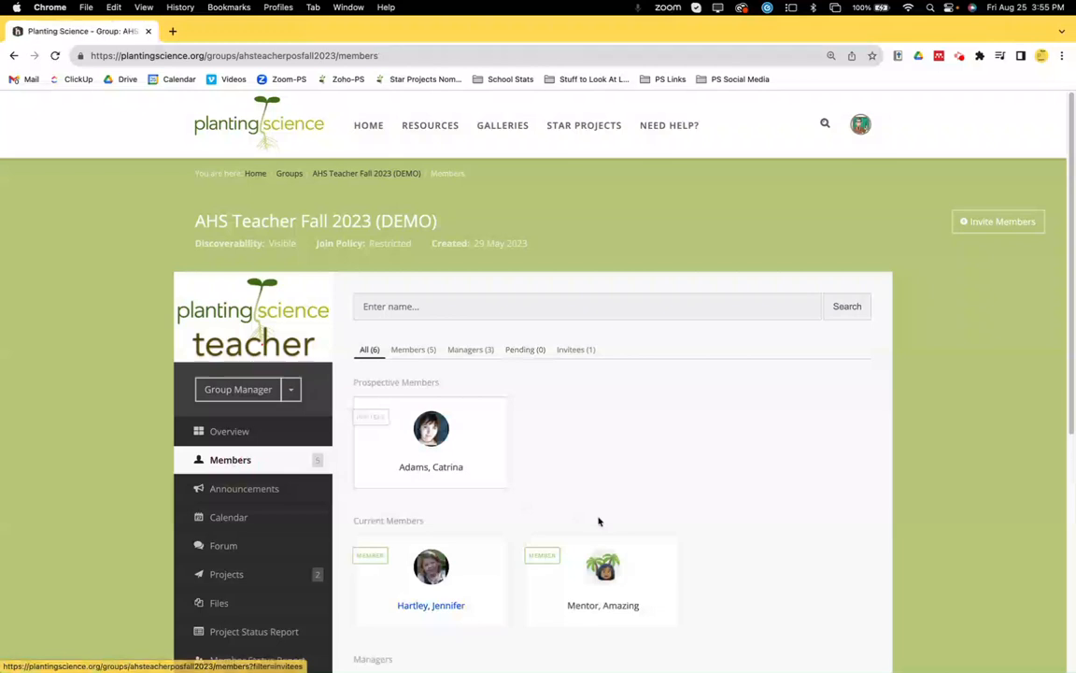
{"action": "scroll", "coordinate": [598, 518], "scroll_direction": "down", "scroll_amount": 1}
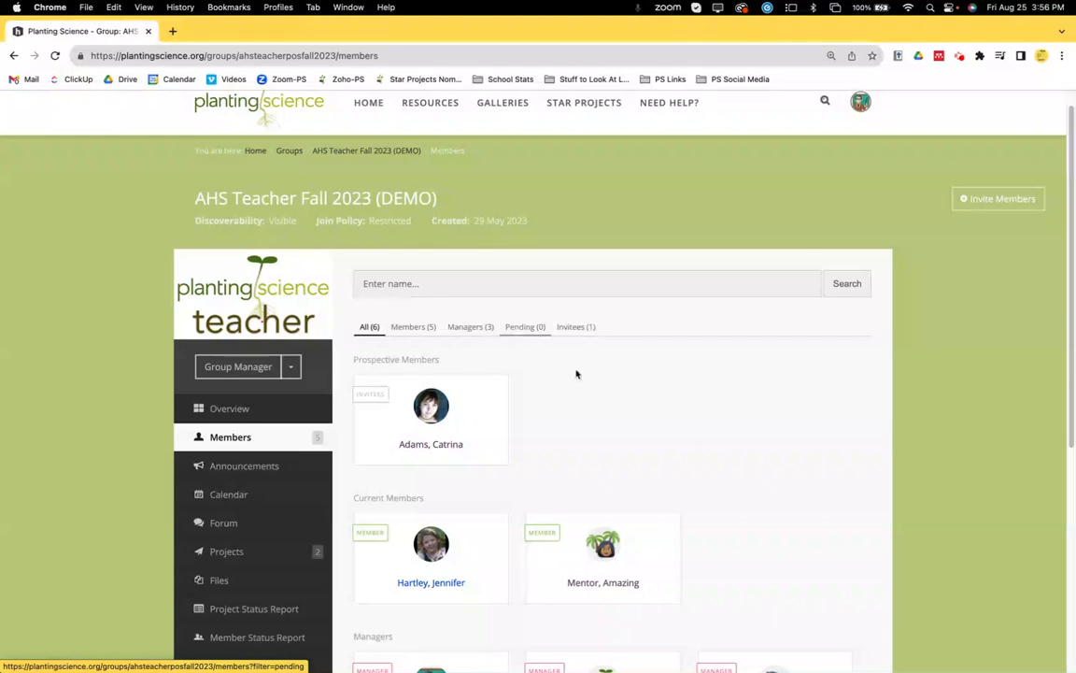
{"action": "scroll", "coordinate": [668, 426], "scroll_direction": "down", "scroll_amount": 1}
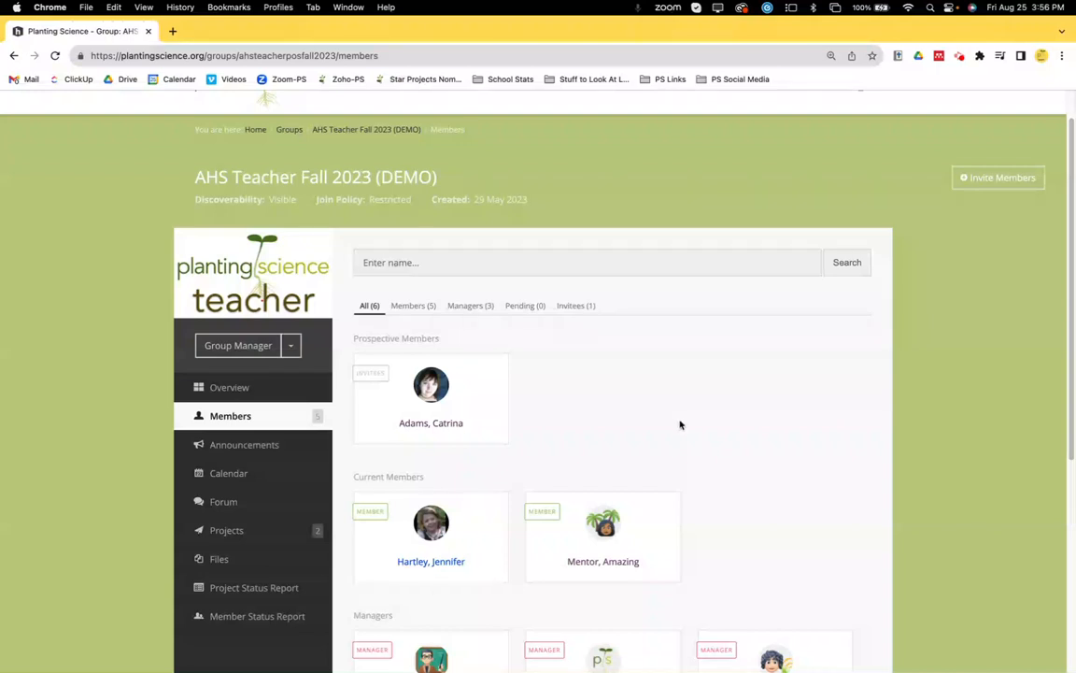
Review the group's members with their project assignments, its managers, and its invitees with the group invitation history
{"action": "left_click", "coordinate": [411, 309]}
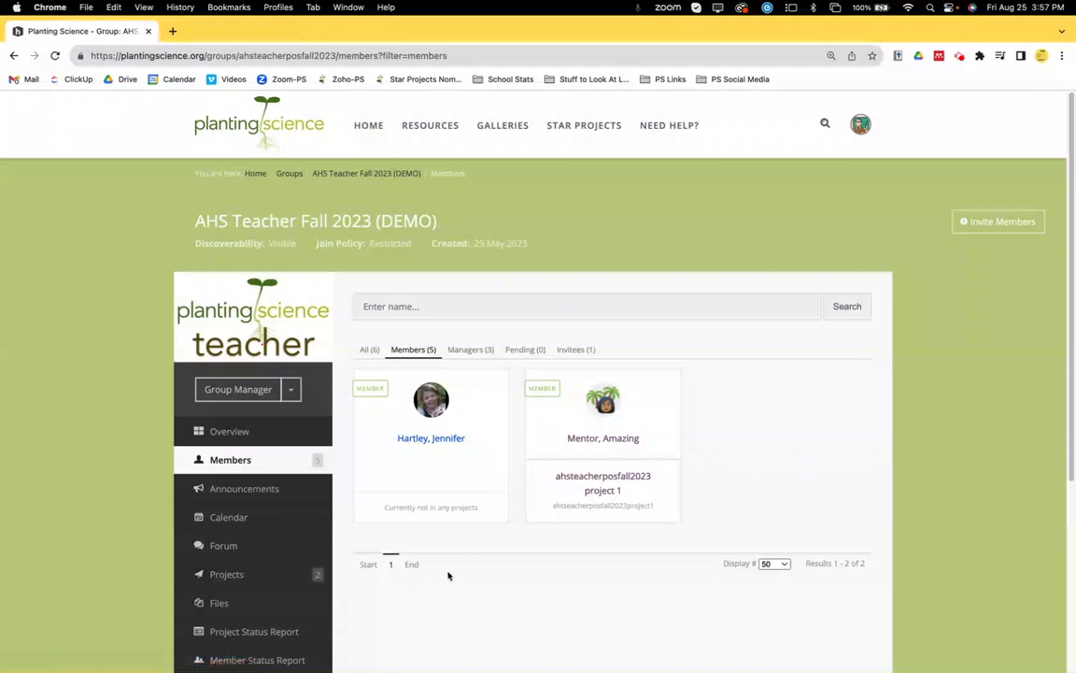
{"action": "left_click", "coordinate": [473, 355]}
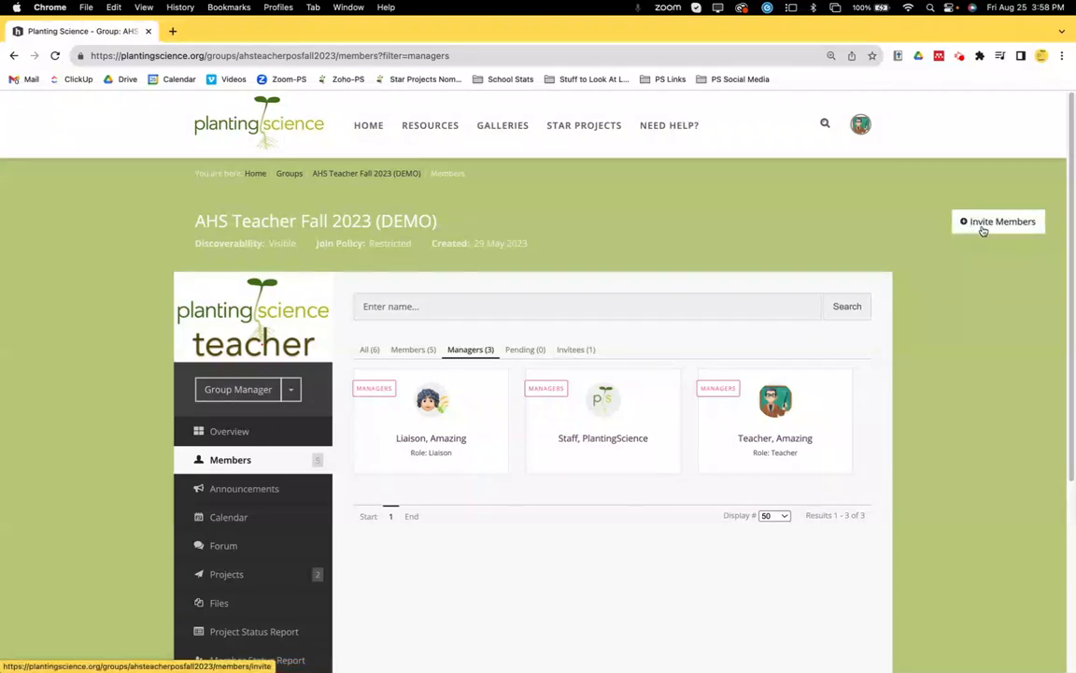
{"action": "left_click", "coordinate": [569, 352]}
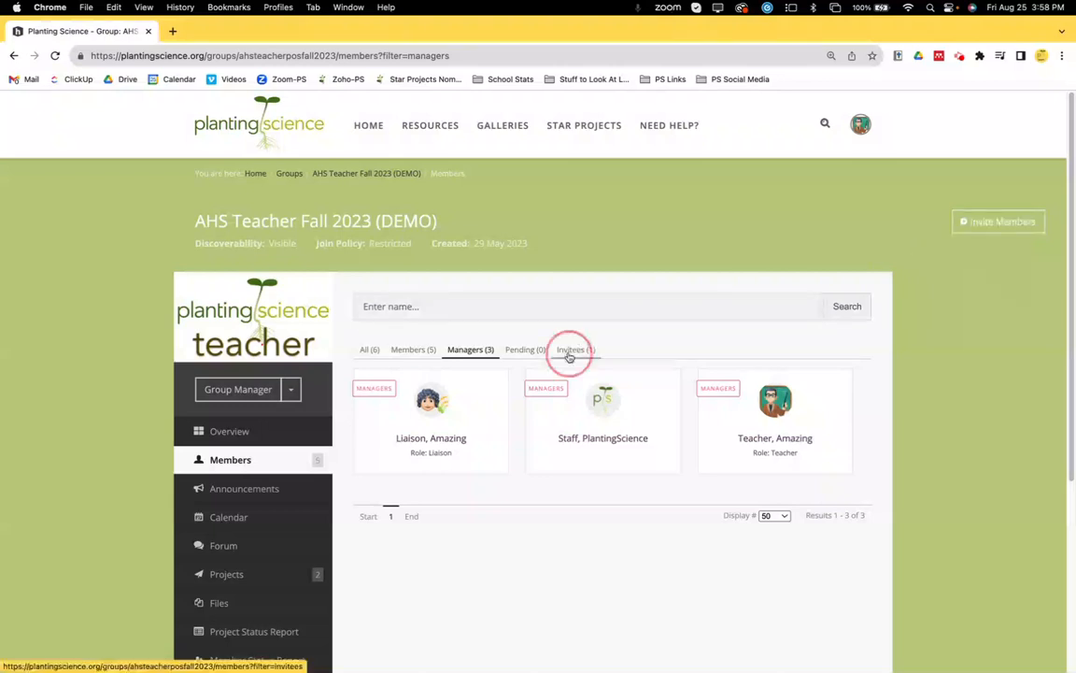
{"action": "scroll", "coordinate": [625, 384], "scroll_direction": "down", "scroll_amount": 3}
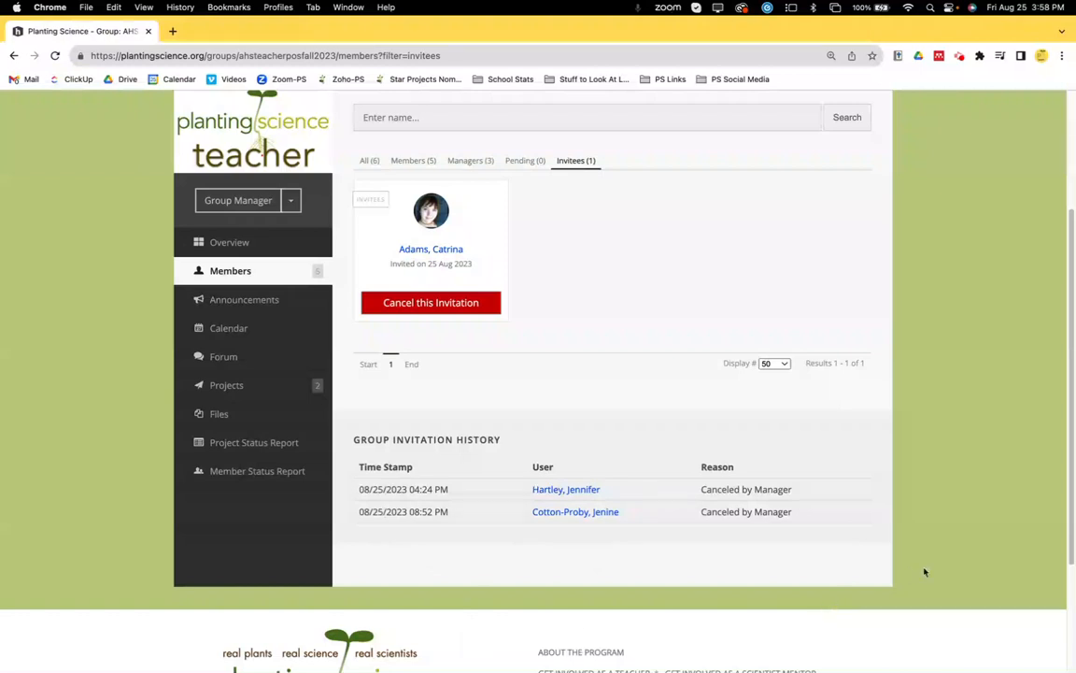
{"action": "scroll", "coordinate": [925, 569], "scroll_direction": "up", "scroll_amount": 3}
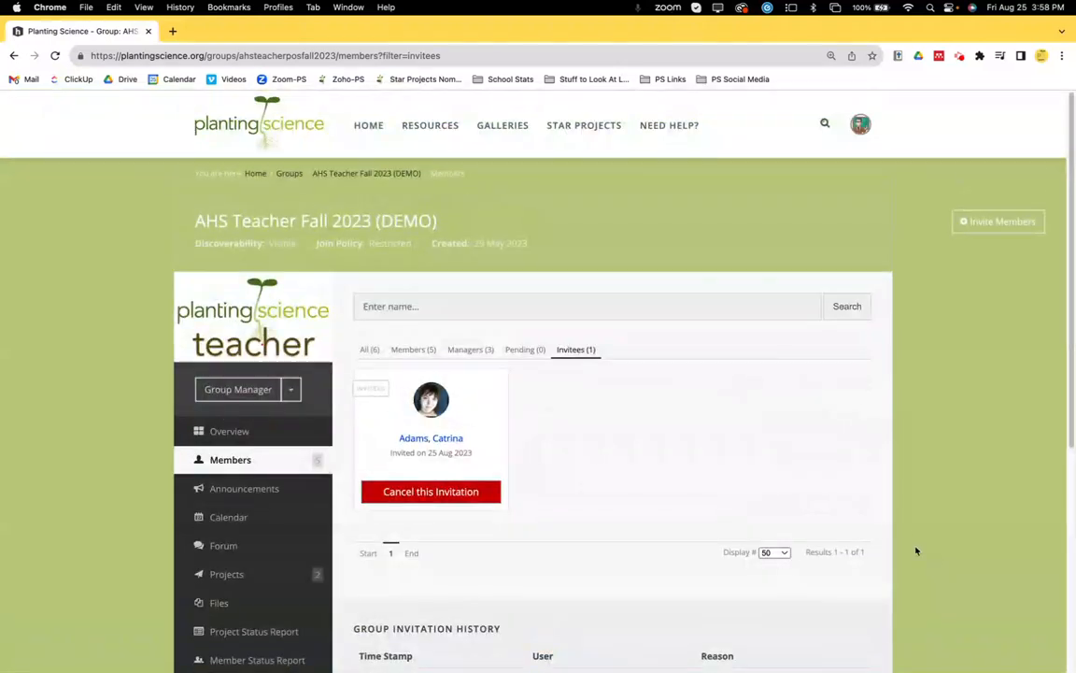
Open the site's help page, highlight the staff phone number and check the support appointment times for the following days
{"action": "left_click", "coordinate": [662, 131]}
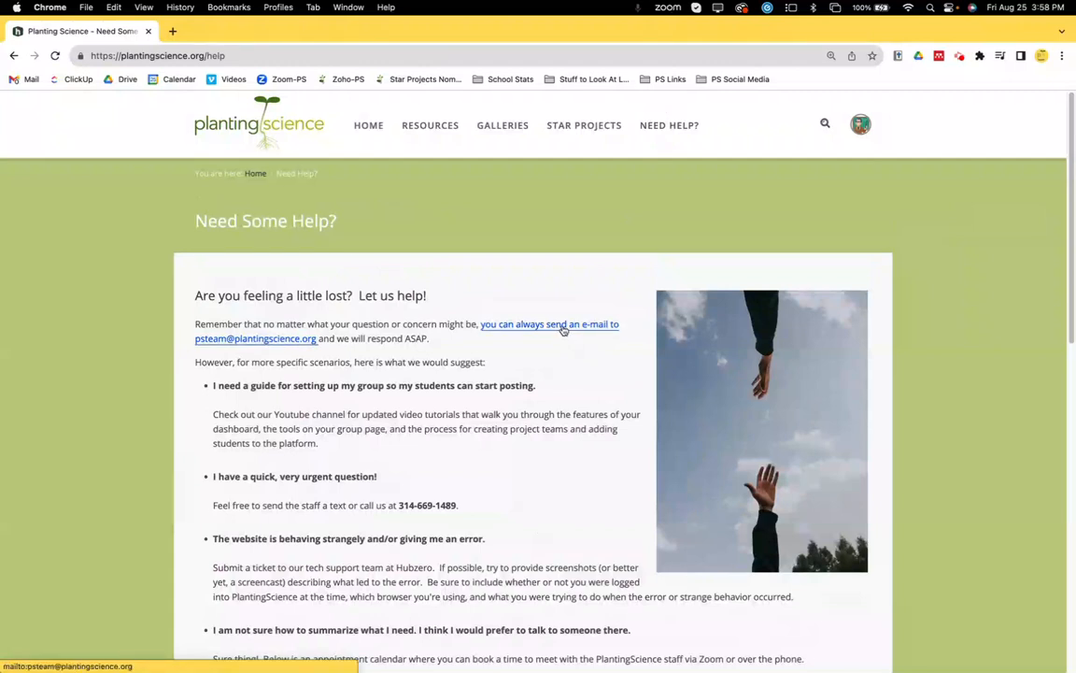
{"action": "left_click_drag", "start_coordinate": [399, 504], "coordinate": [457, 504]}
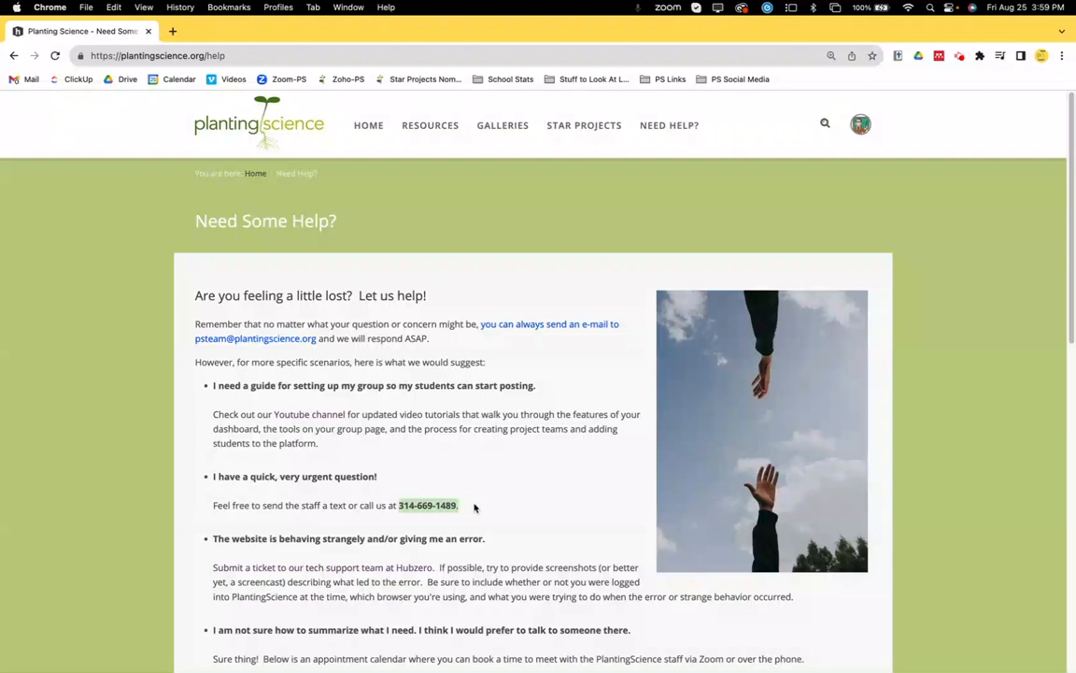
{"action": "scroll", "coordinate": [519, 485], "scroll_direction": "down", "scroll_amount": 3}
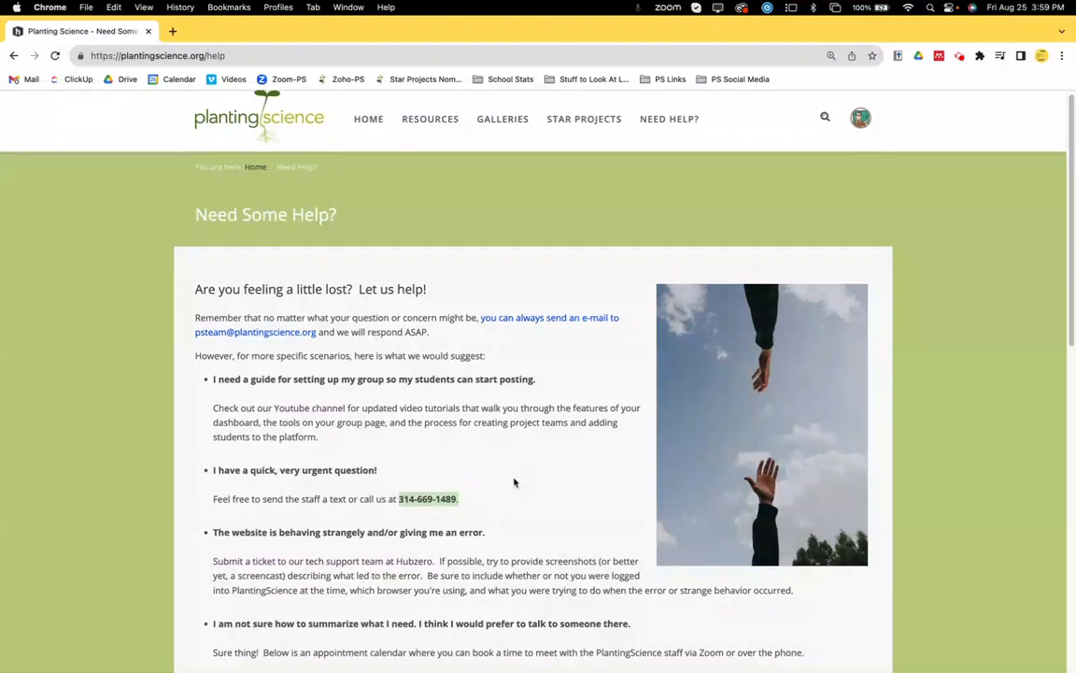
{"action": "scroll", "coordinate": [515, 476], "scroll_direction": "down", "scroll_amount": 5}
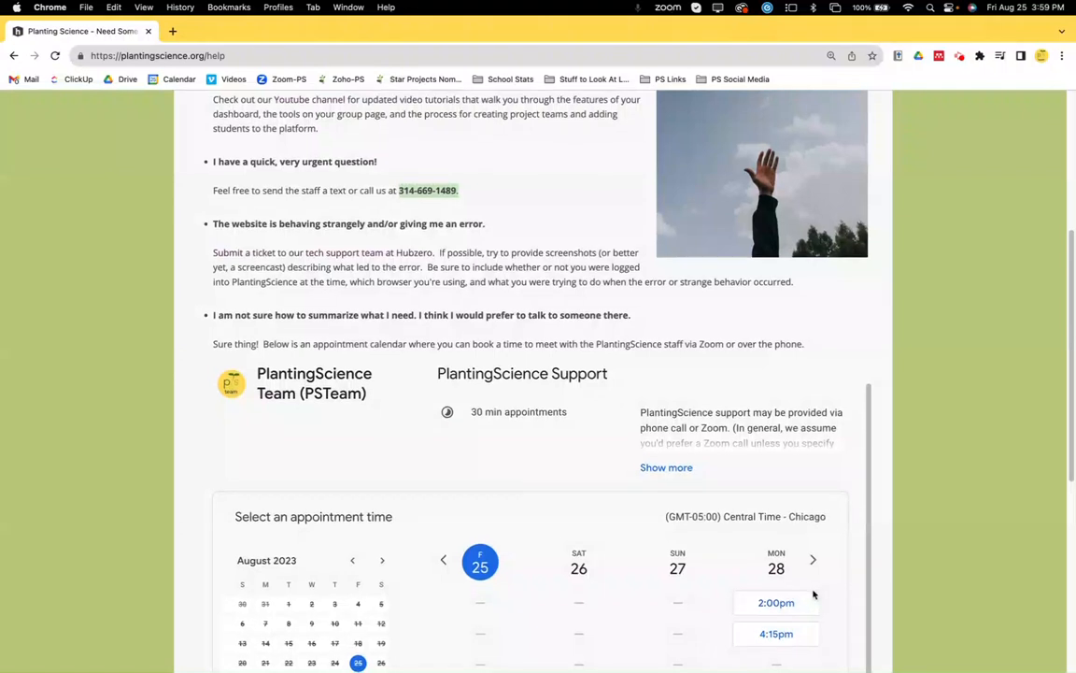
{"action": "scroll", "coordinate": [784, 561], "scroll_direction": "down", "scroll_amount": 3}
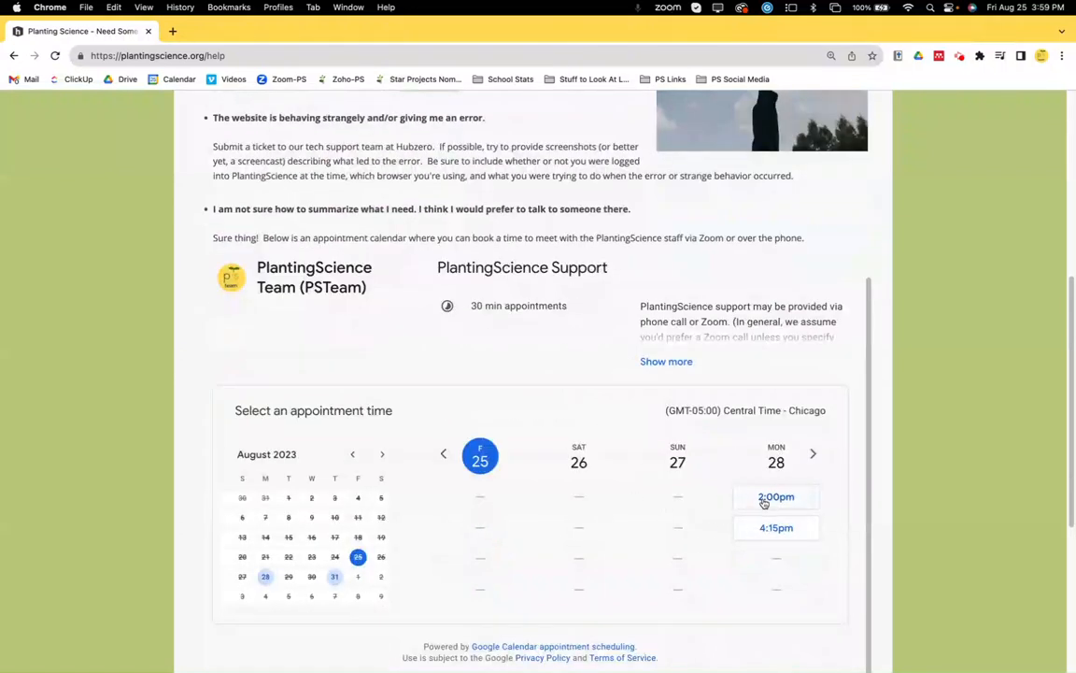
{"action": "left_click", "coordinate": [813, 454]}
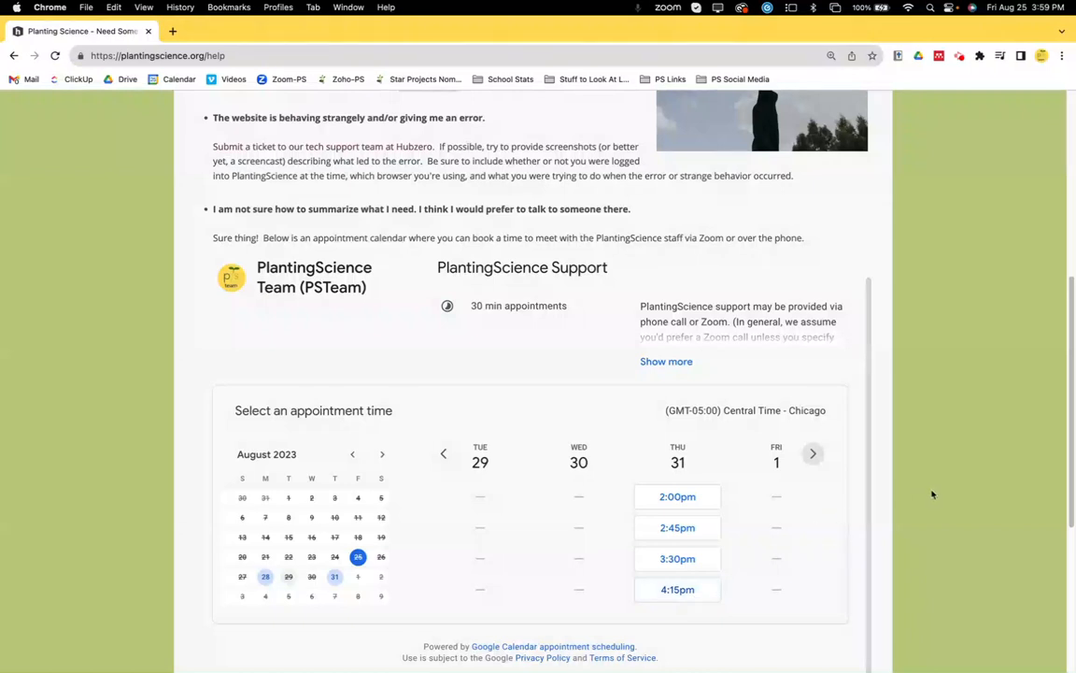
{"action": "scroll", "coordinate": [932, 496], "scroll_direction": "up", "scroll_amount": 5}
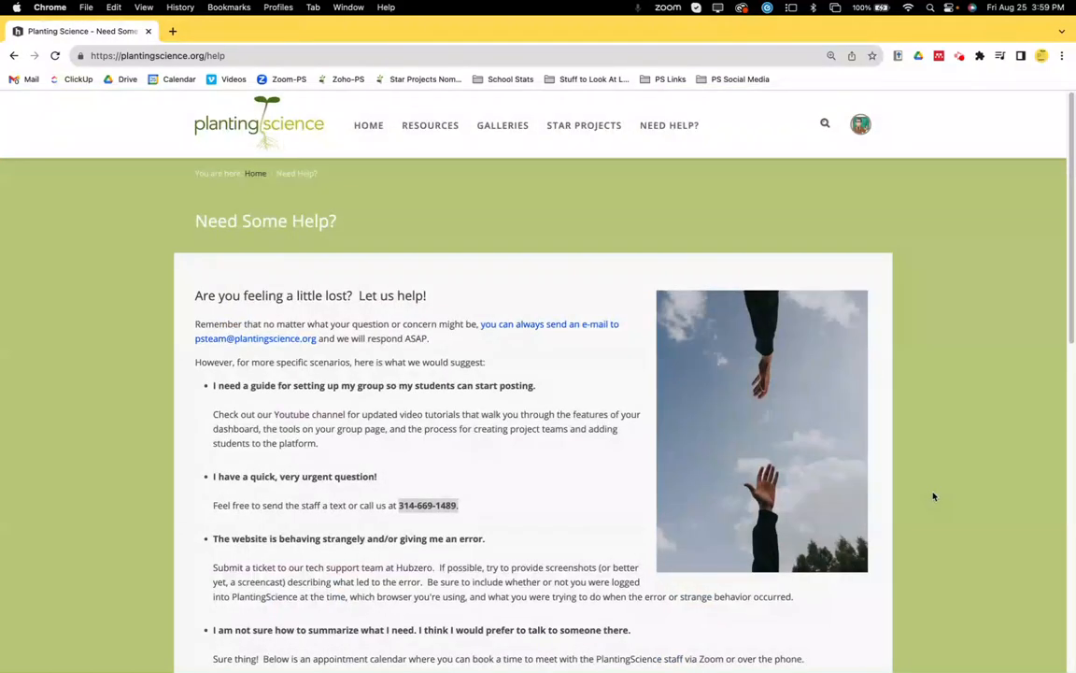